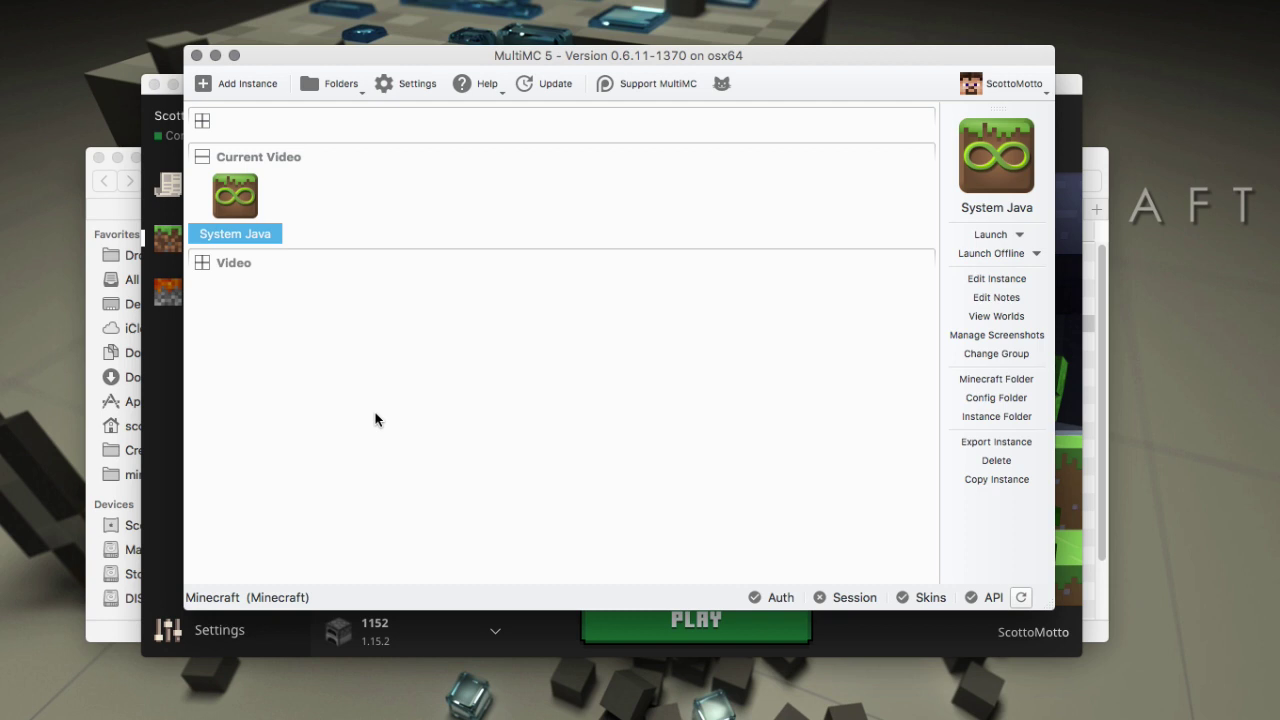
- Raise the Minecraft Launcher window showing its Java Edition 1.15.2 installation
click(840, 633)
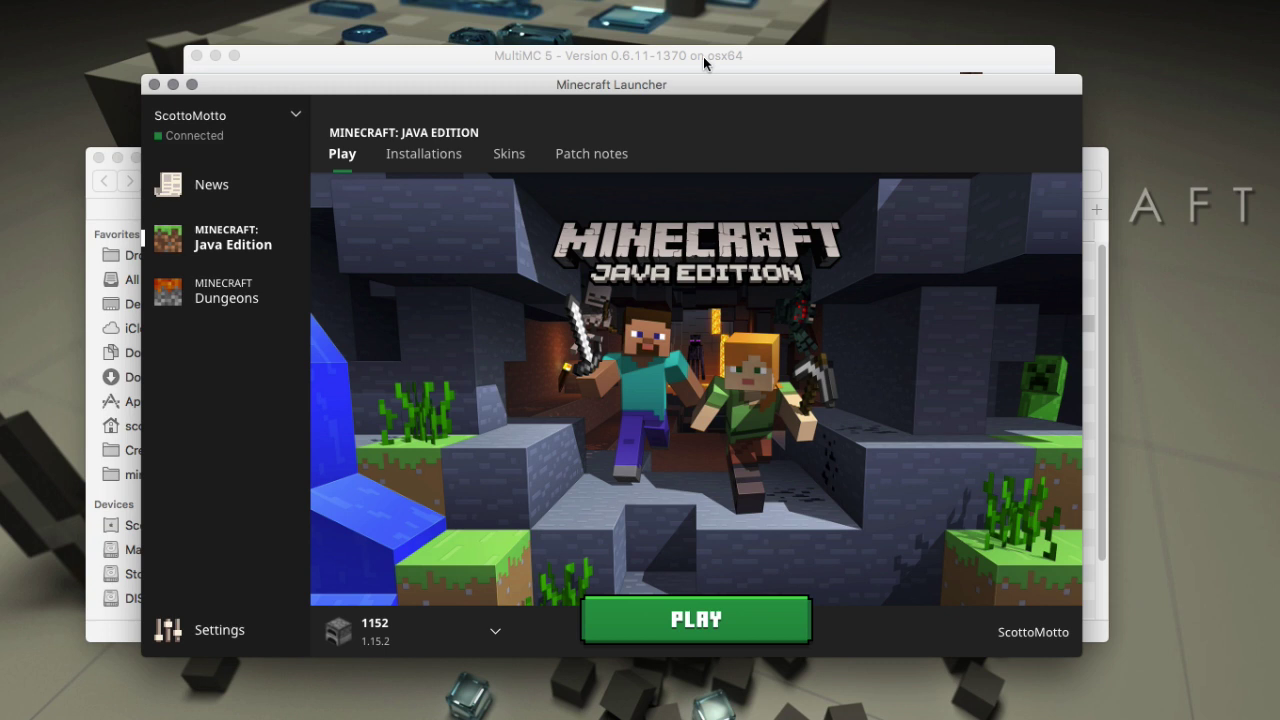
- Switch to the remote Windows desktop and bring the Minecraft Launcher and File Explorer forward
key(super+Tab)
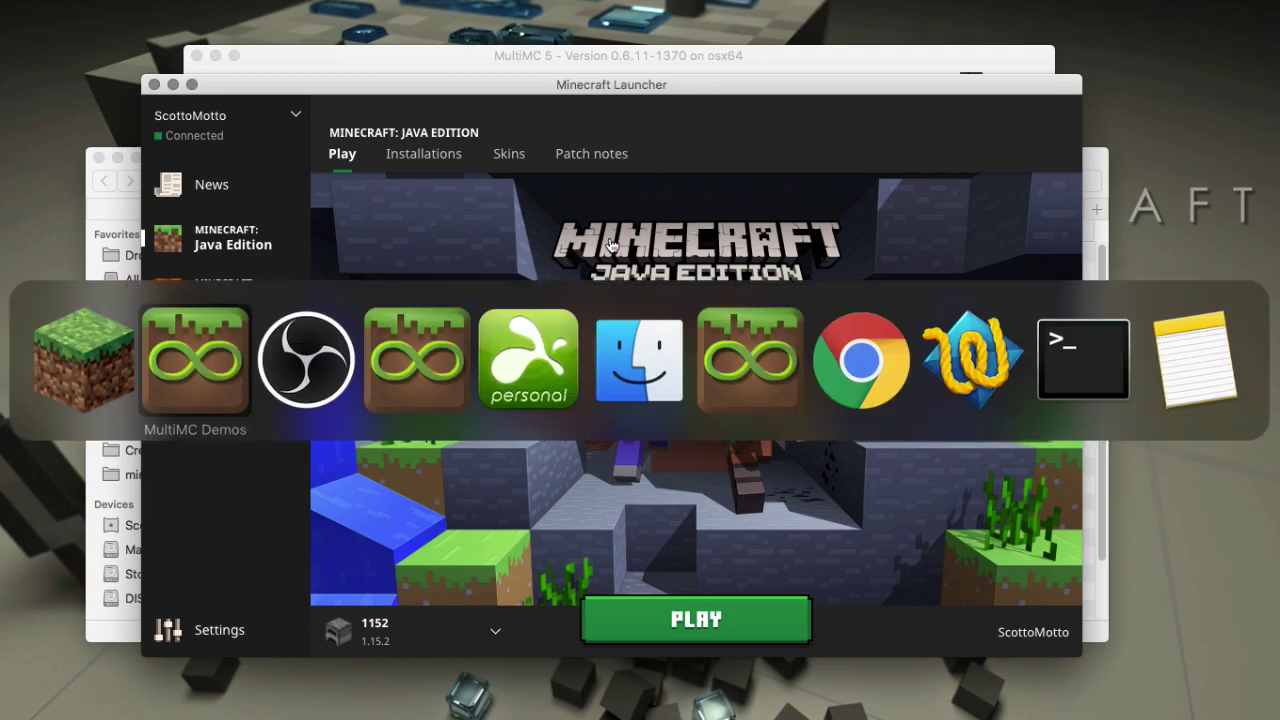
click(521, 371)
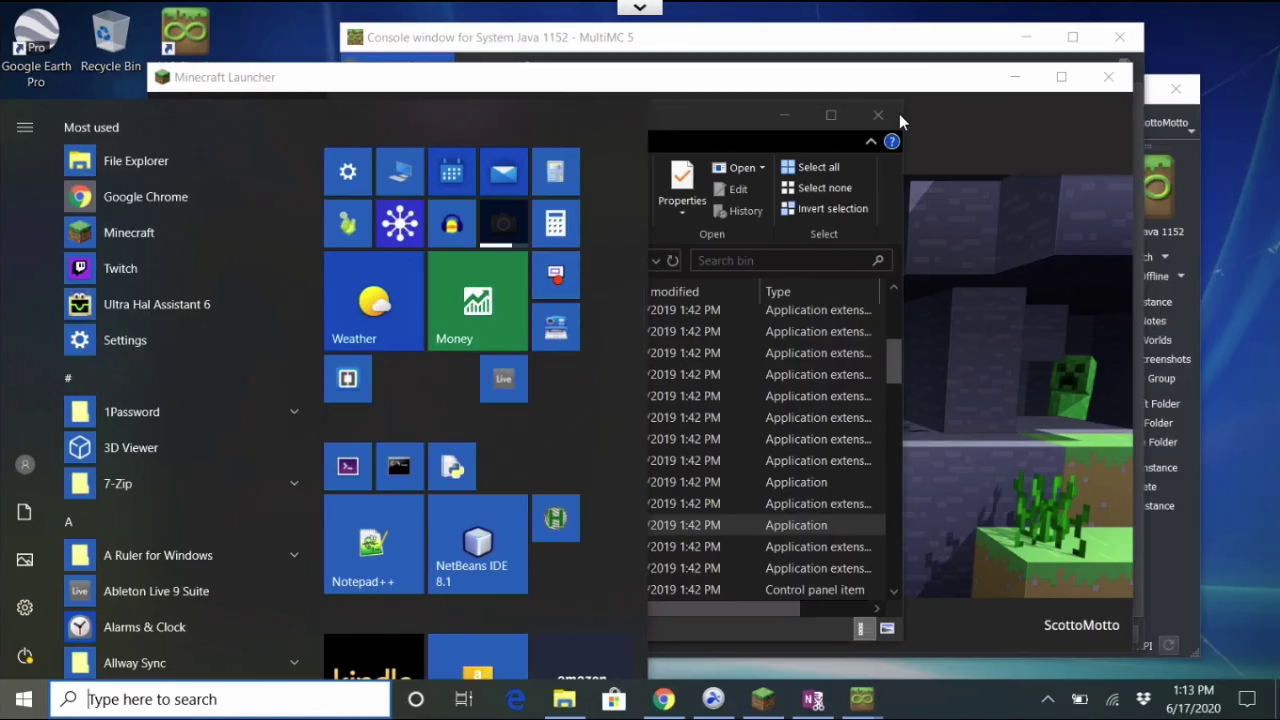
click(913, 82)
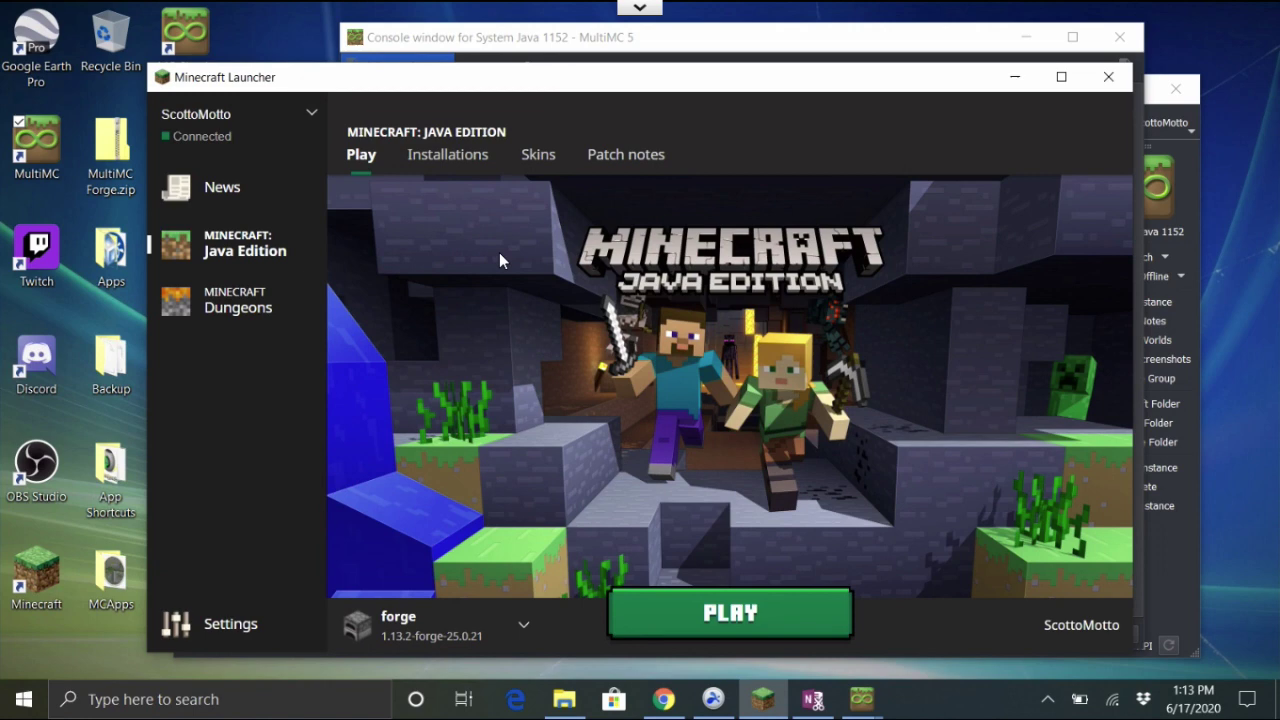
click(565, 700)
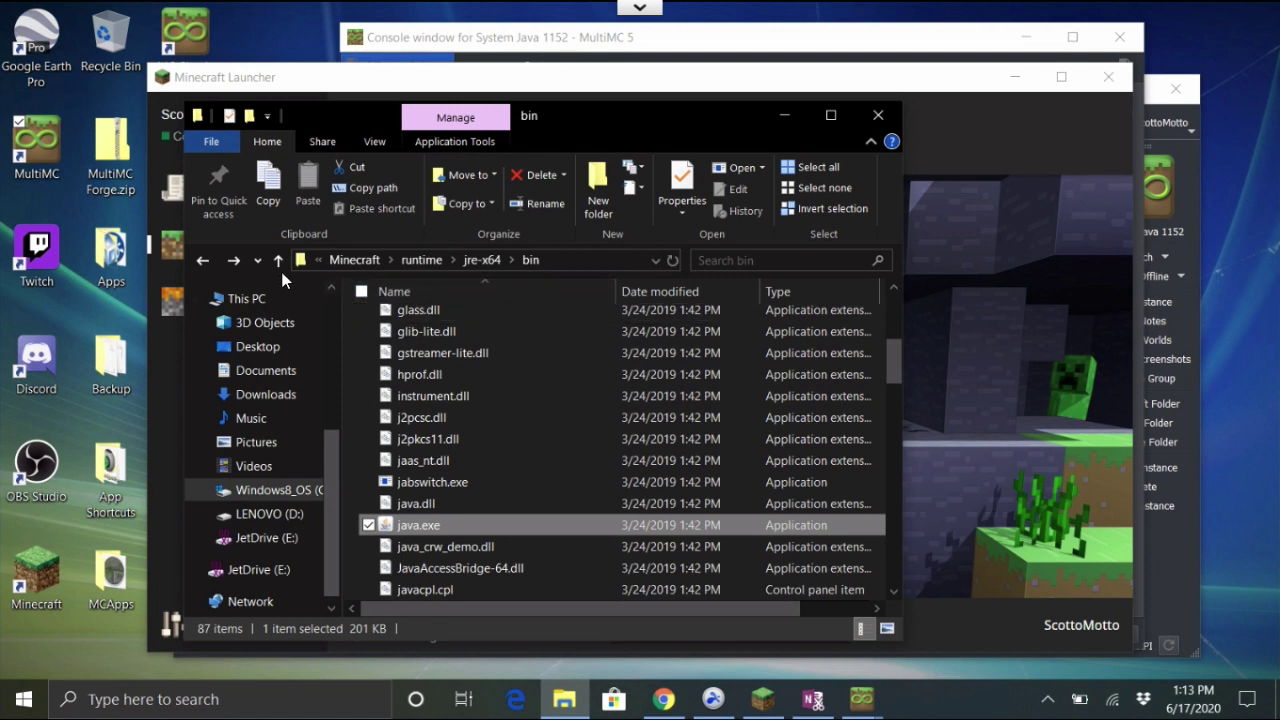
- Navigate from the Minecraft install folder into runtime\jre-x64\bin to find java.exe
click(203, 262)
click(203, 262)
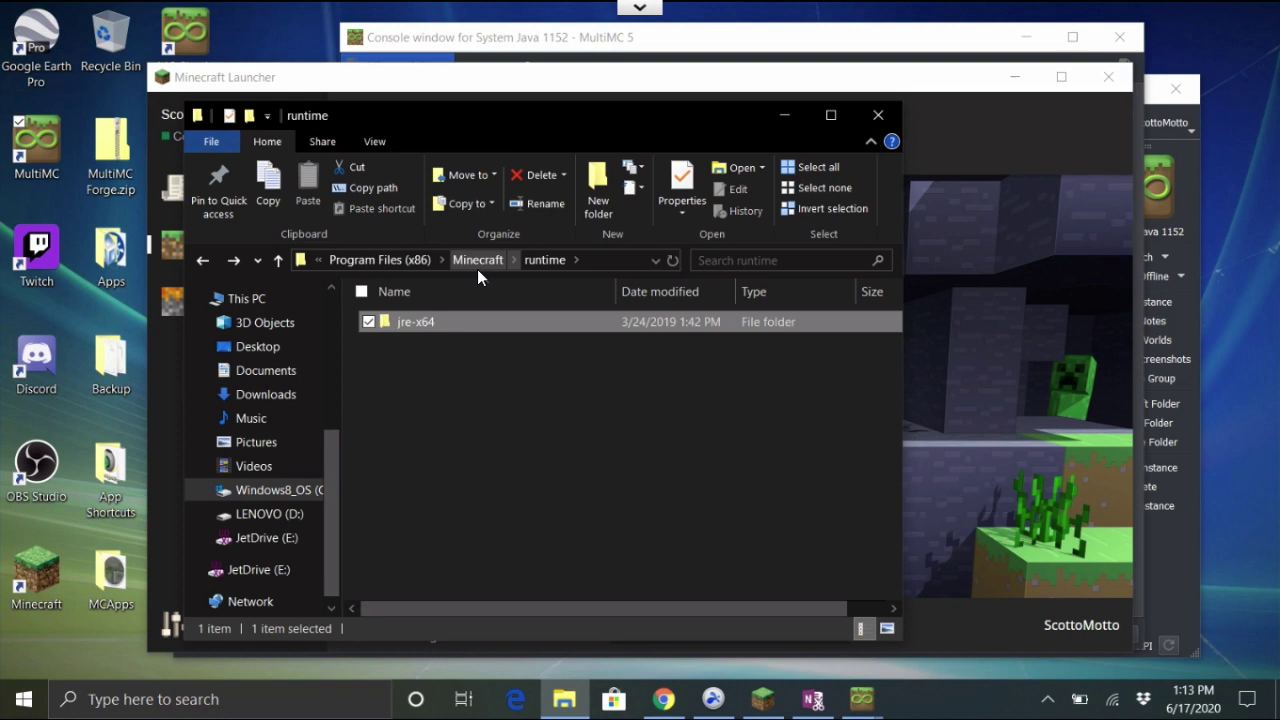
click(477, 262)
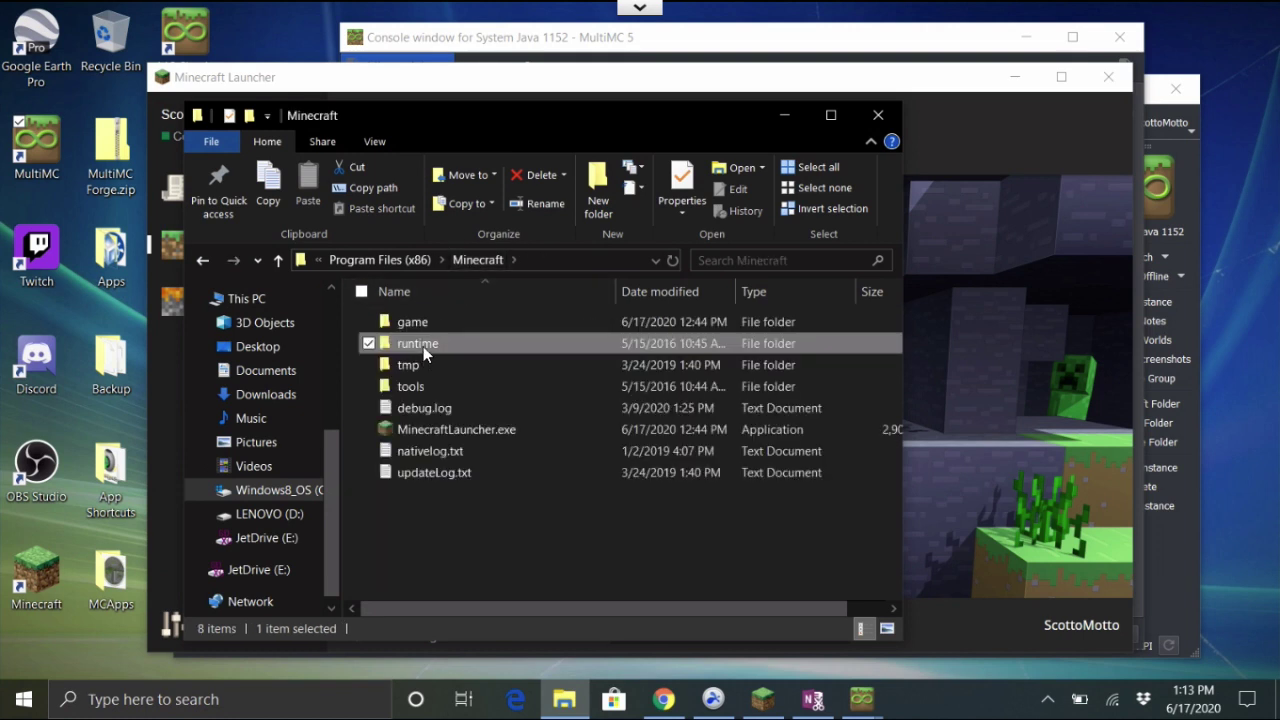
double_click(423, 346)
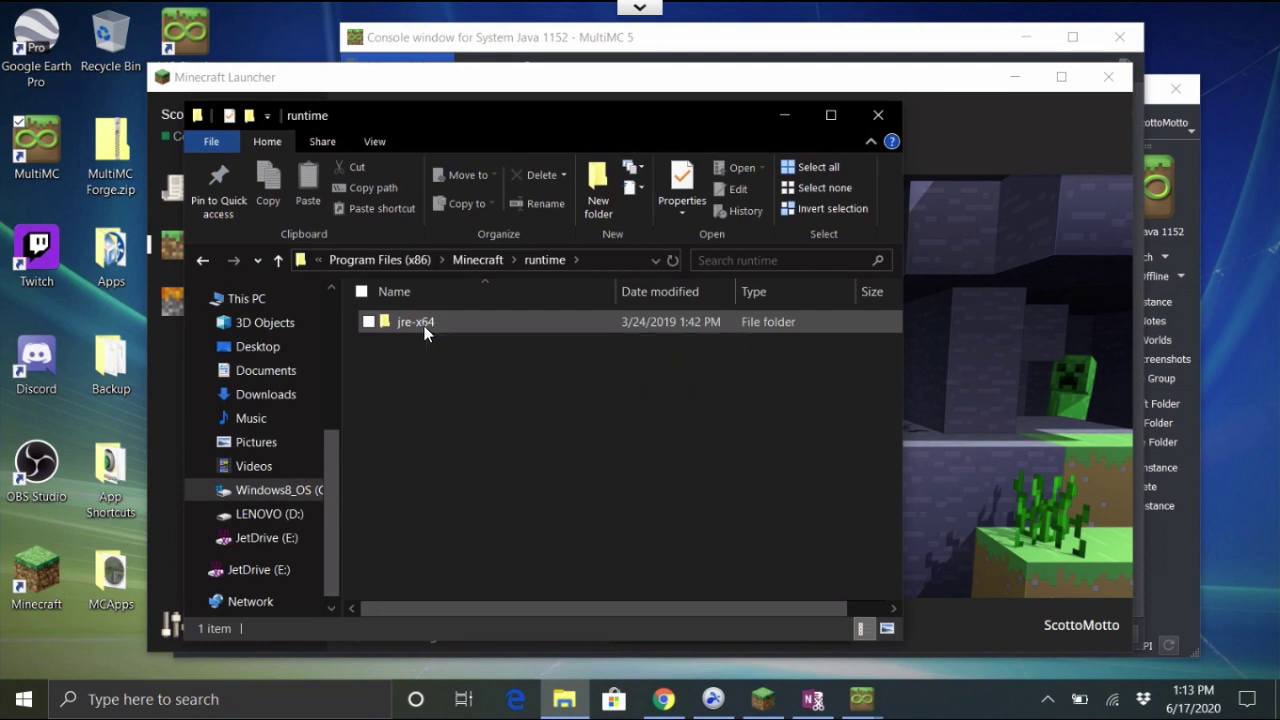
double_click(424, 322)
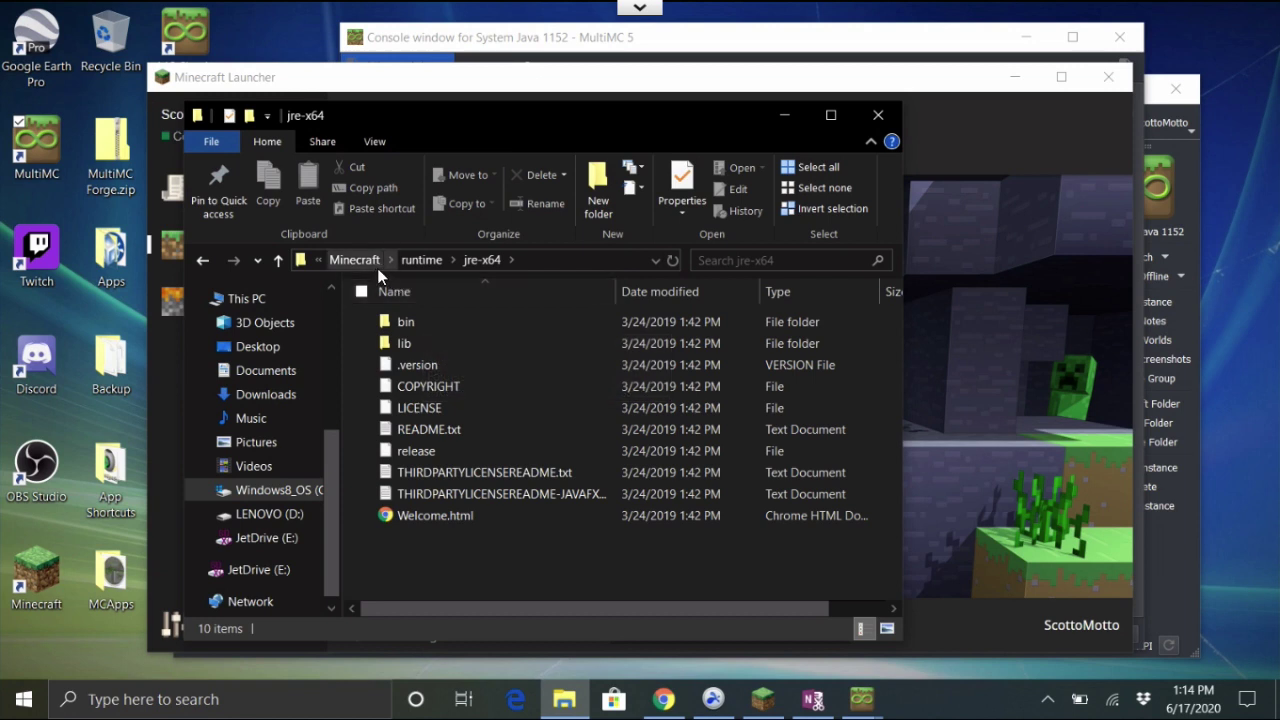
double_click(443, 324)
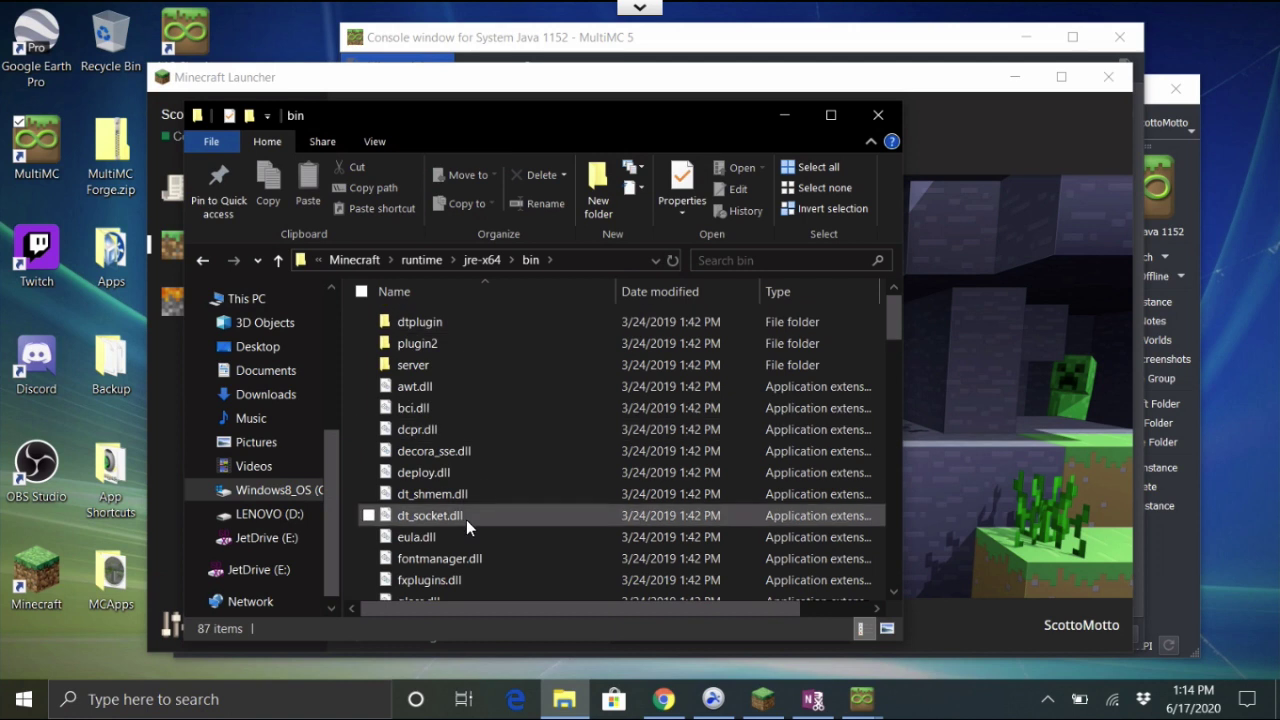
scroll(479, 512, down, 4)
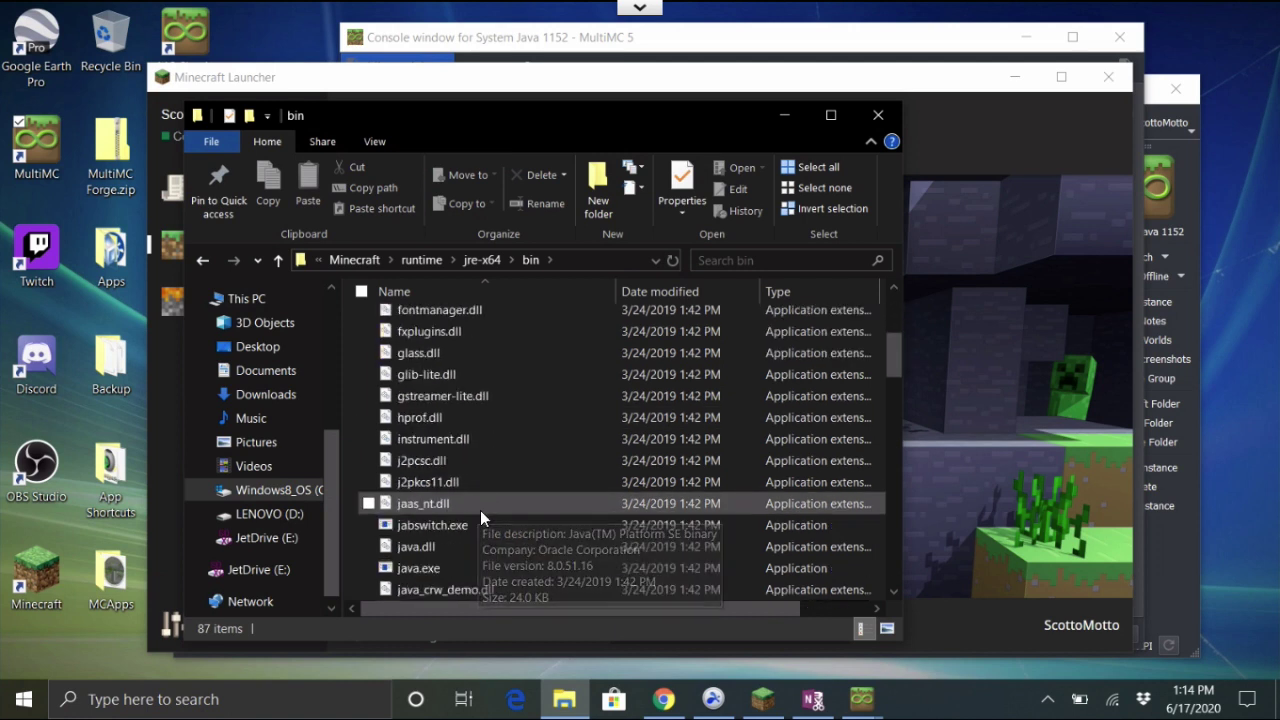
scroll(481, 514, down, 1)
mouse_move(465, 506)
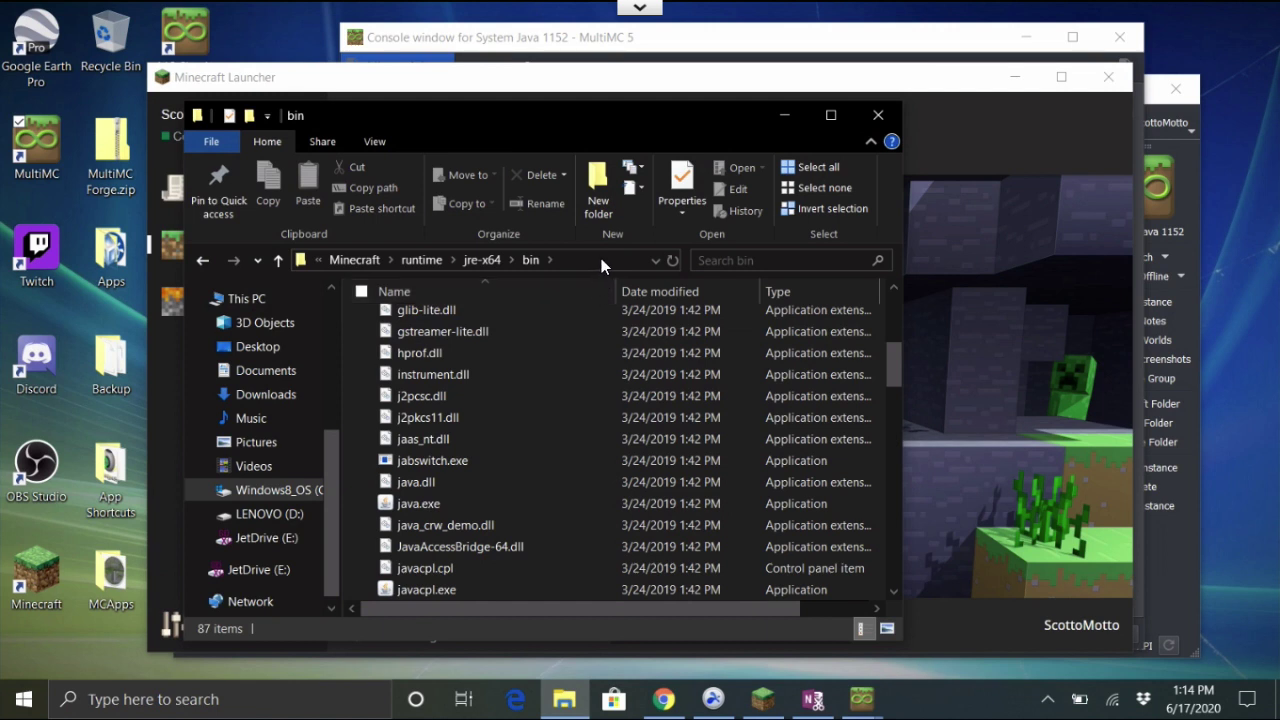
- Reveal the bin folder's full path in the address bar, then raise MultiMC 5
click(601, 258)
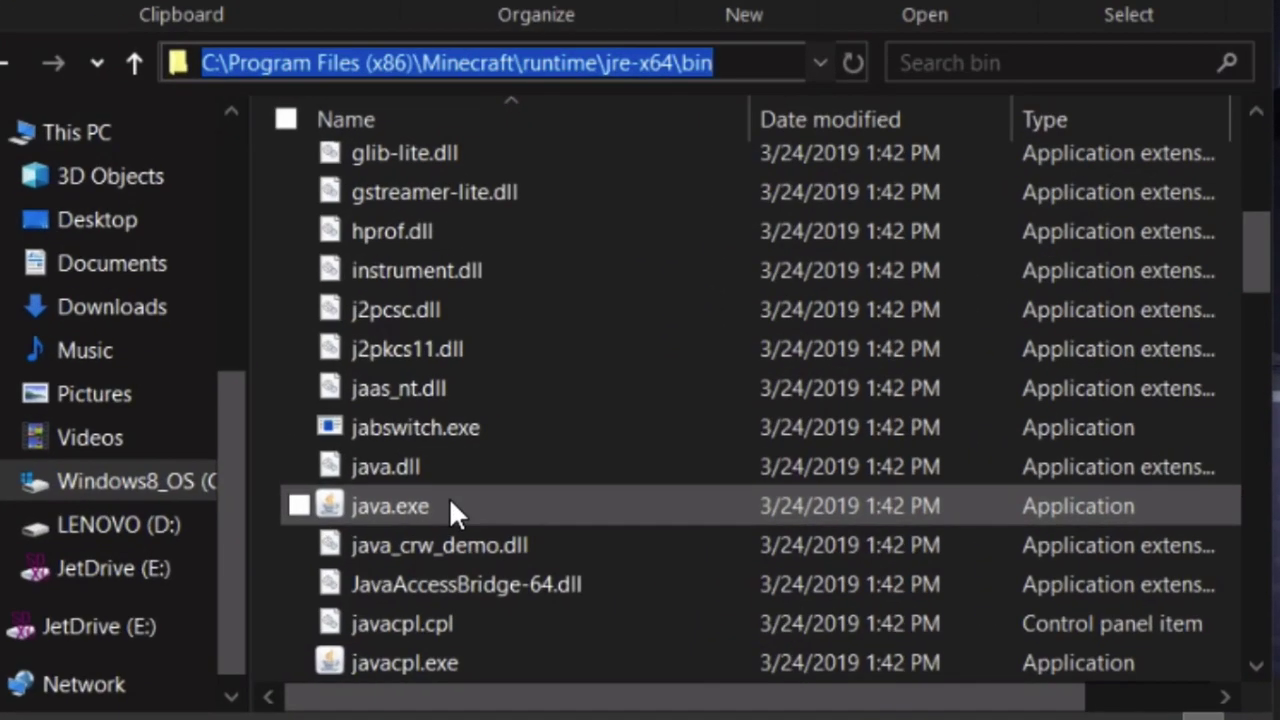
mouse_move(449, 497)
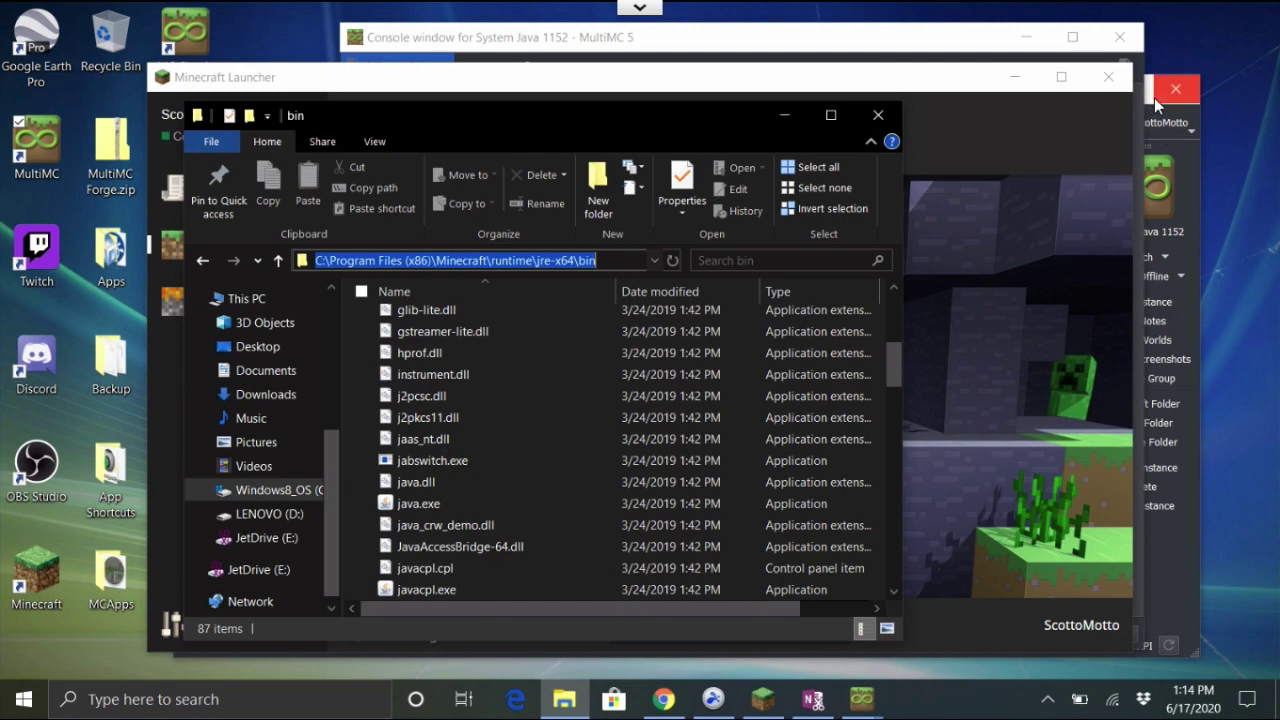
click(1176, 588)
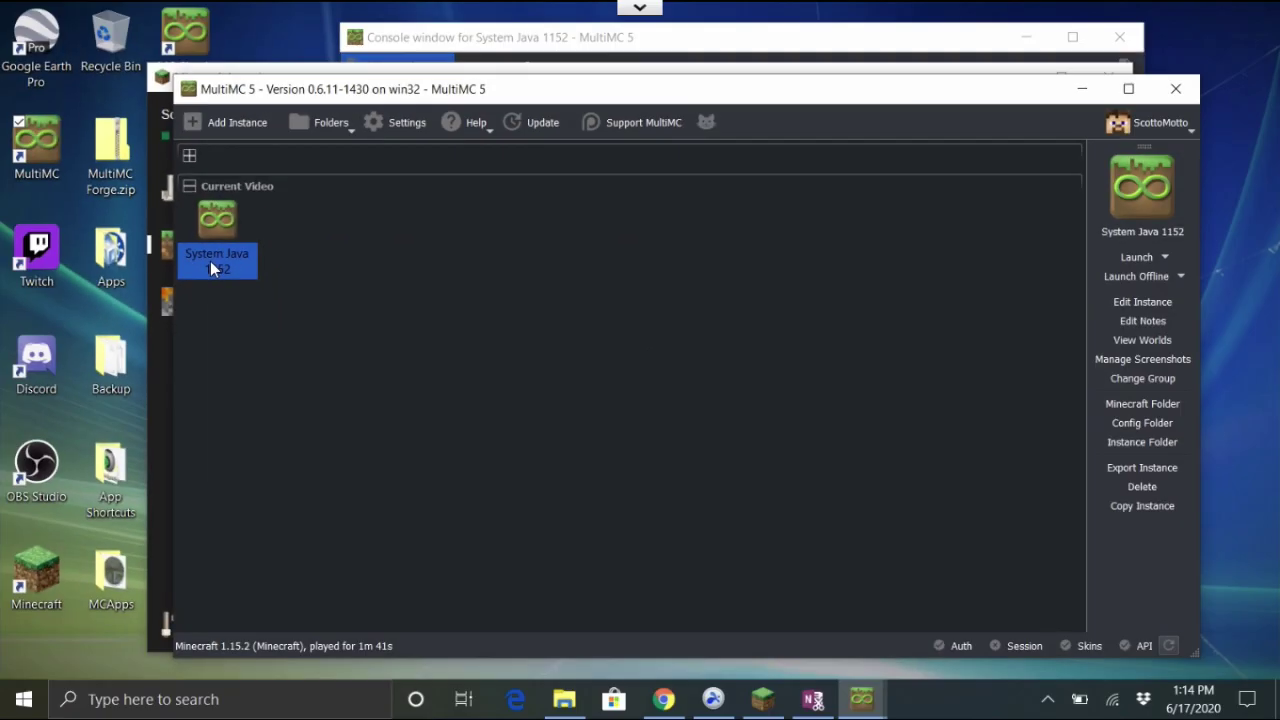
- Open System Java 1152's instance Settings and postpone the Windows Update reminder until tomorrow
right_click(210, 261)
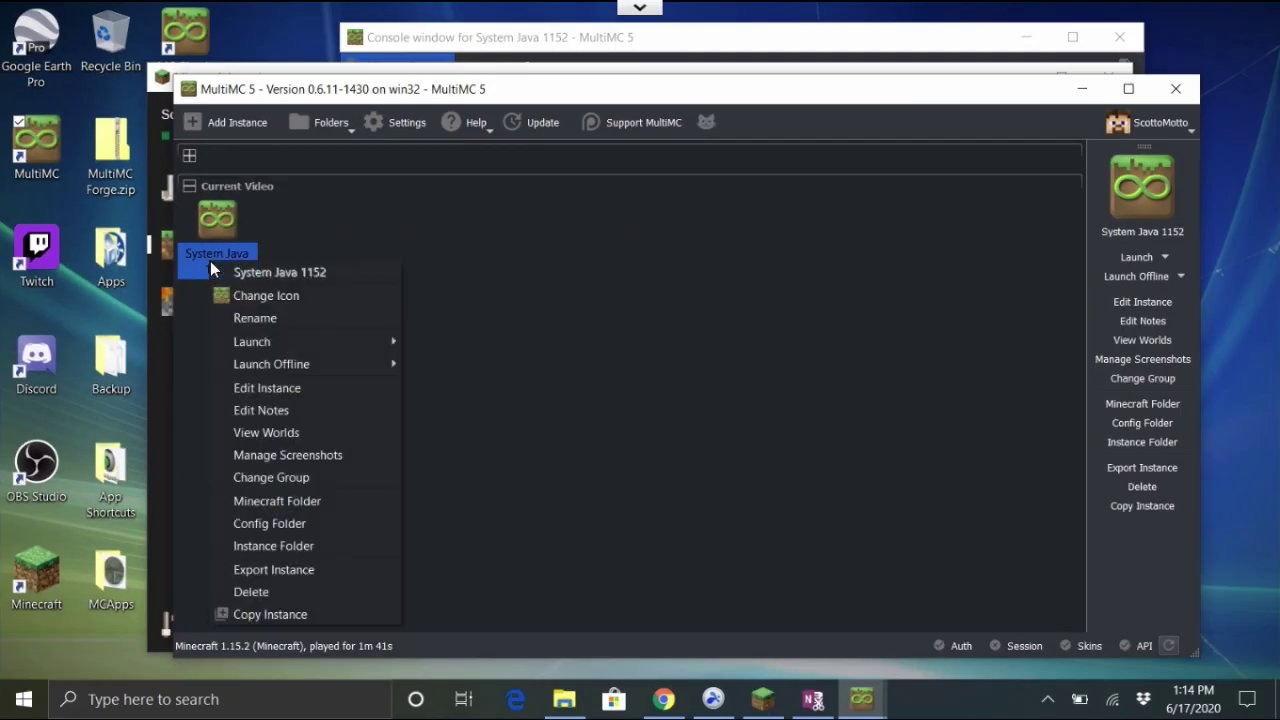
click(256, 390)
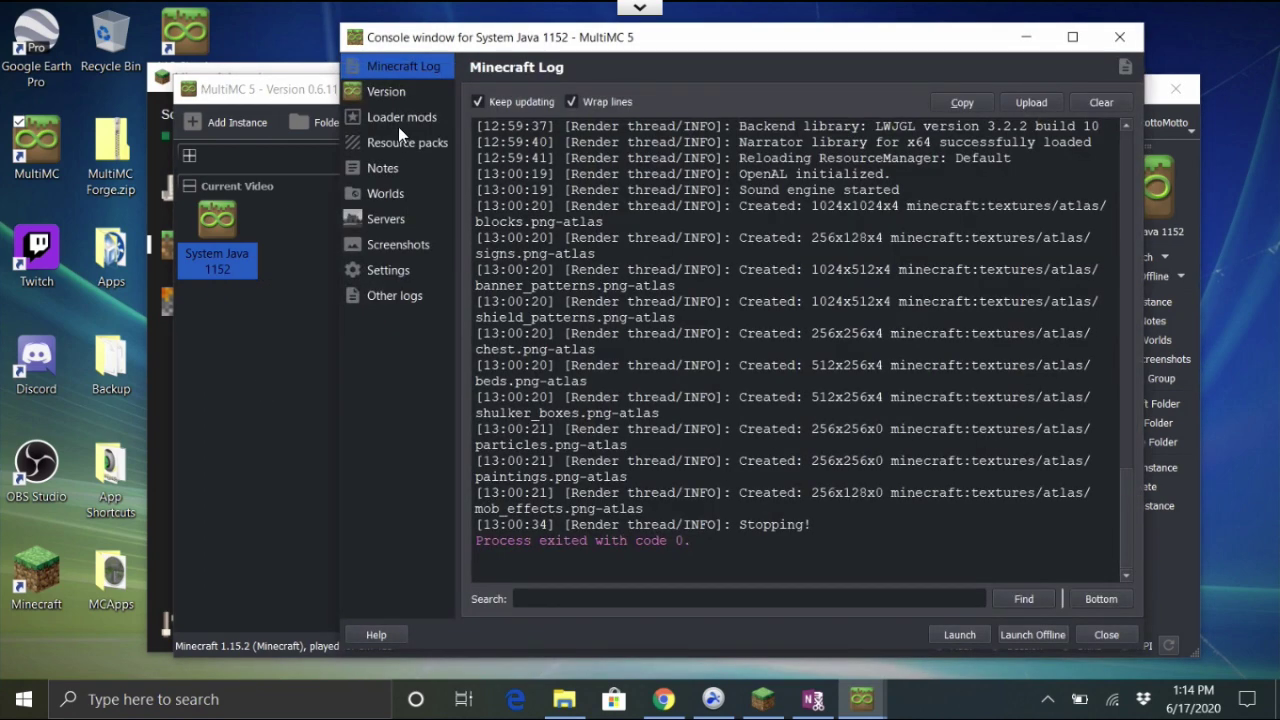
click(395, 267)
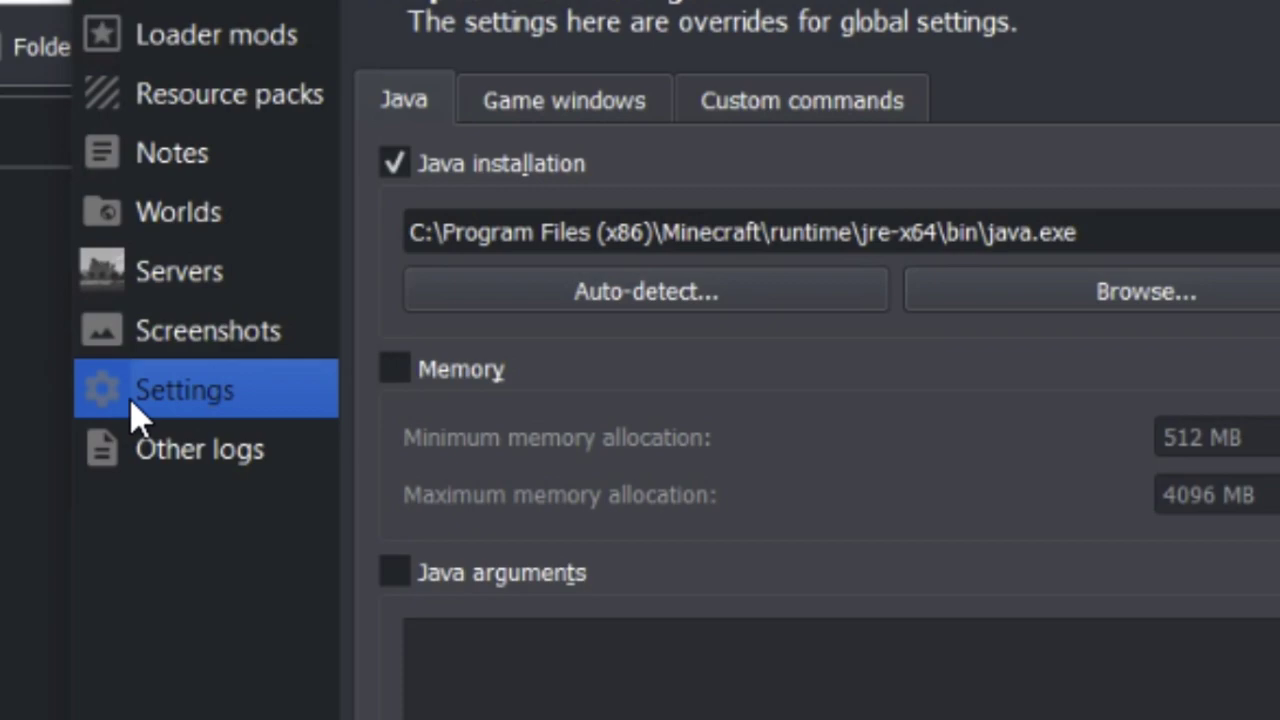
click(165, 398)
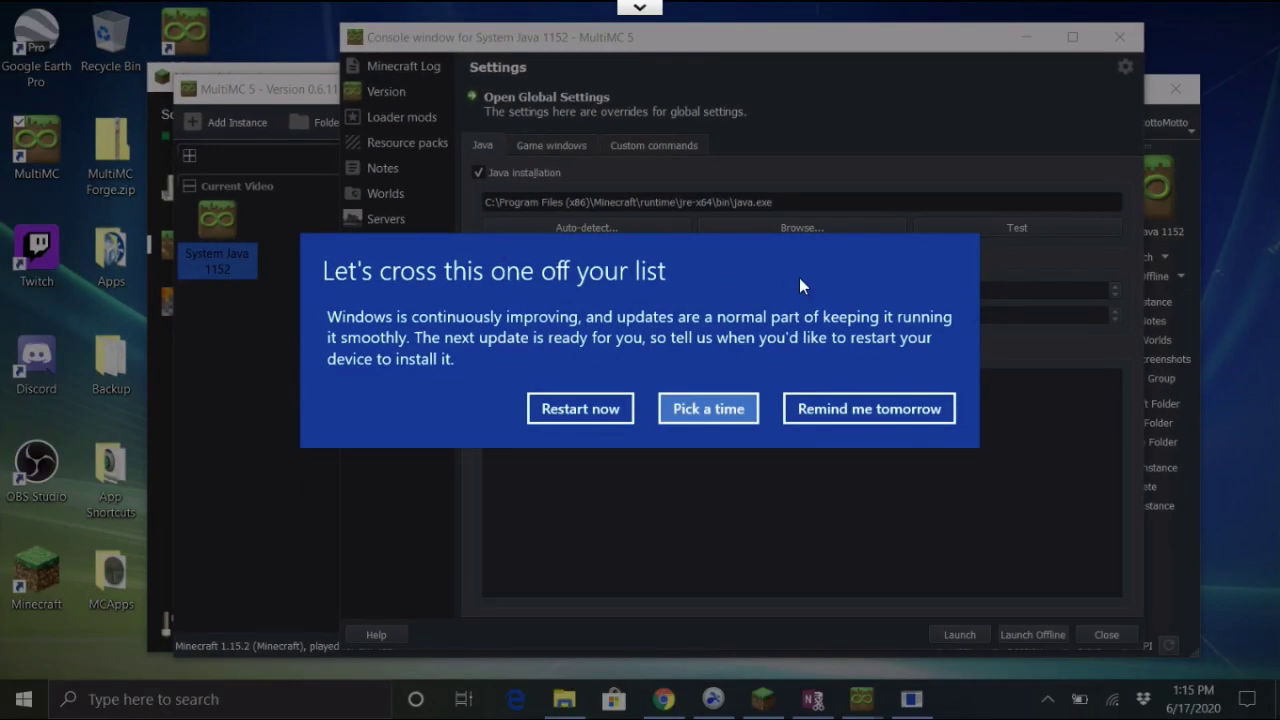
click(861, 406)
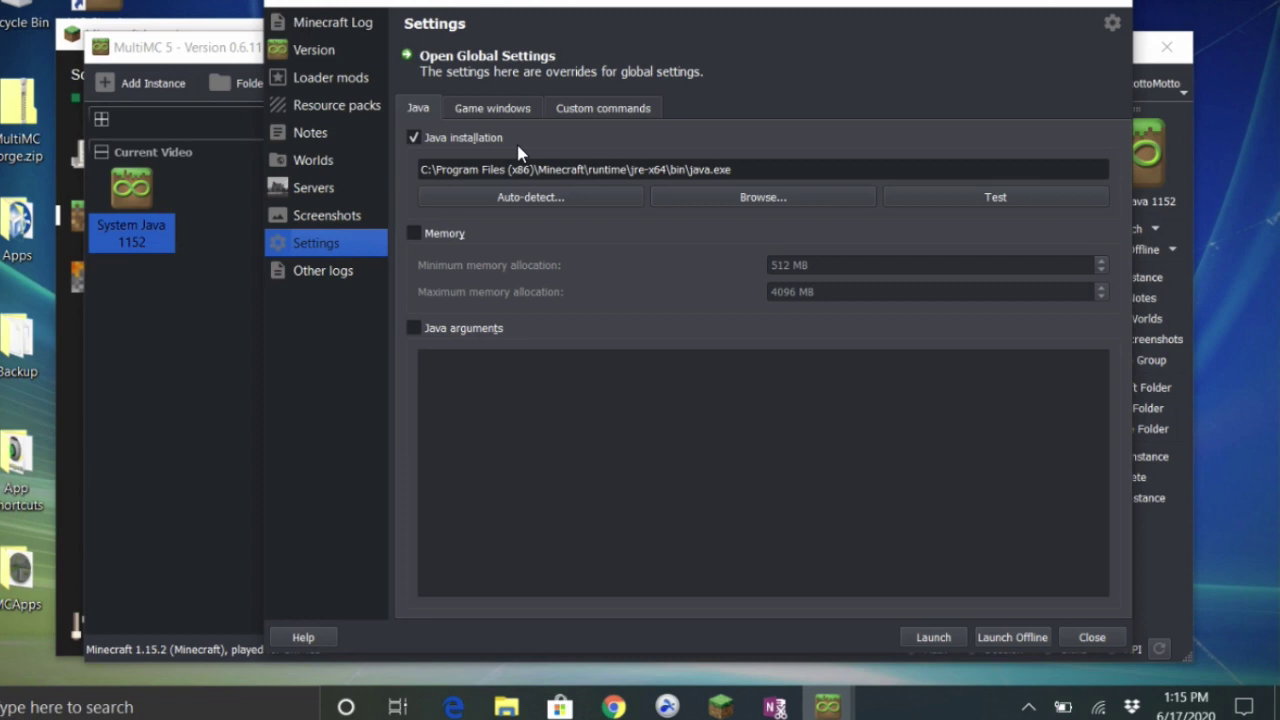
- Replace the Java installation with the pasted bin path plus \java.exe, then launch System Java 1152
drag(730, 170, 405, 218)
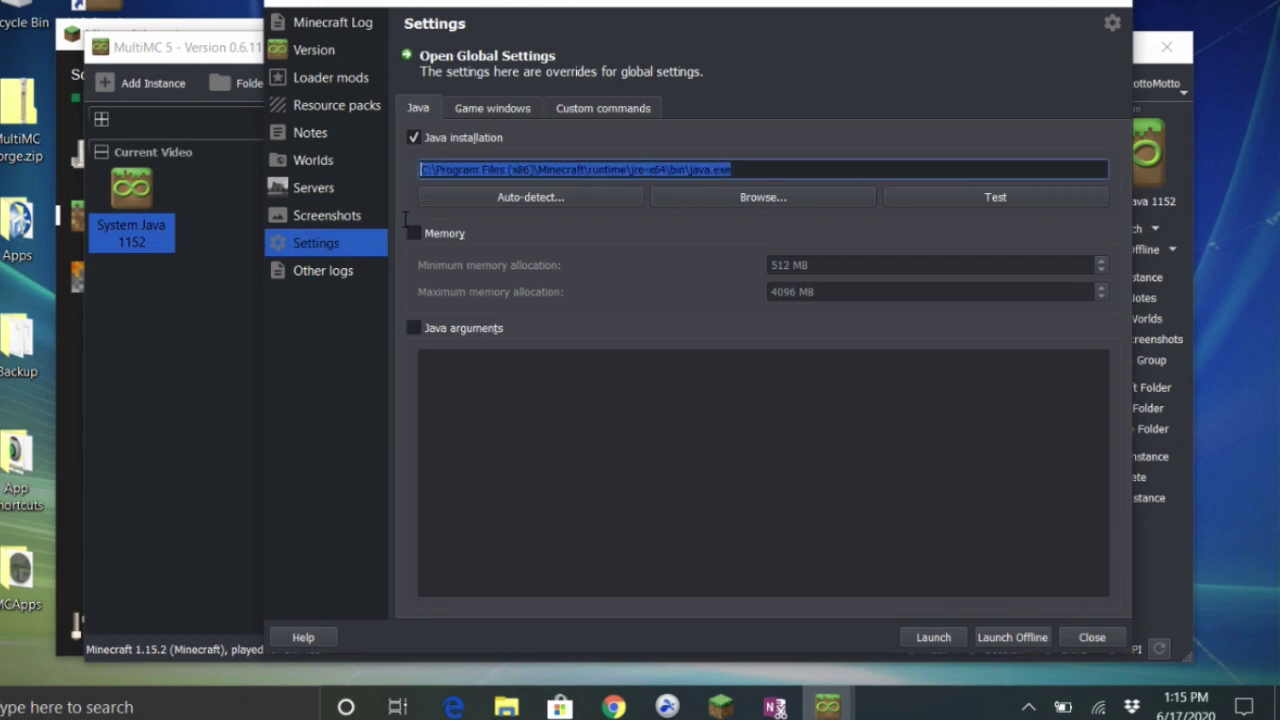
key(ctrl+v)
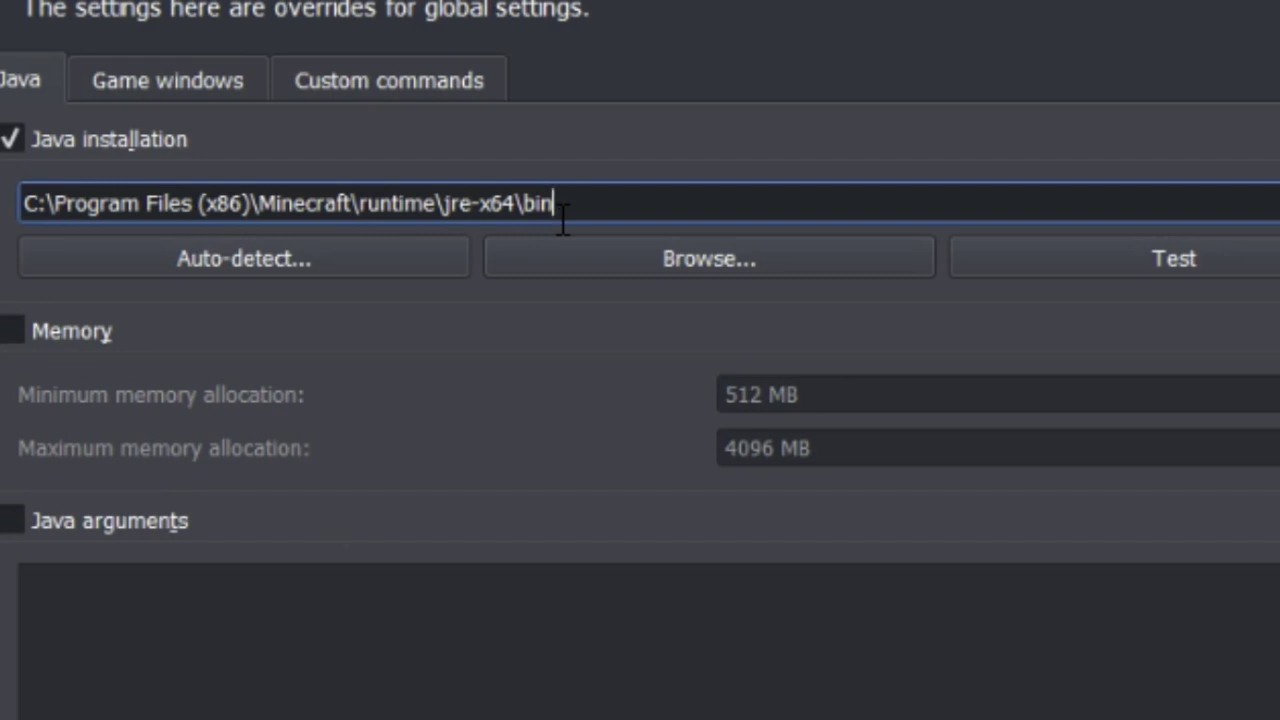
text(\java.exe)
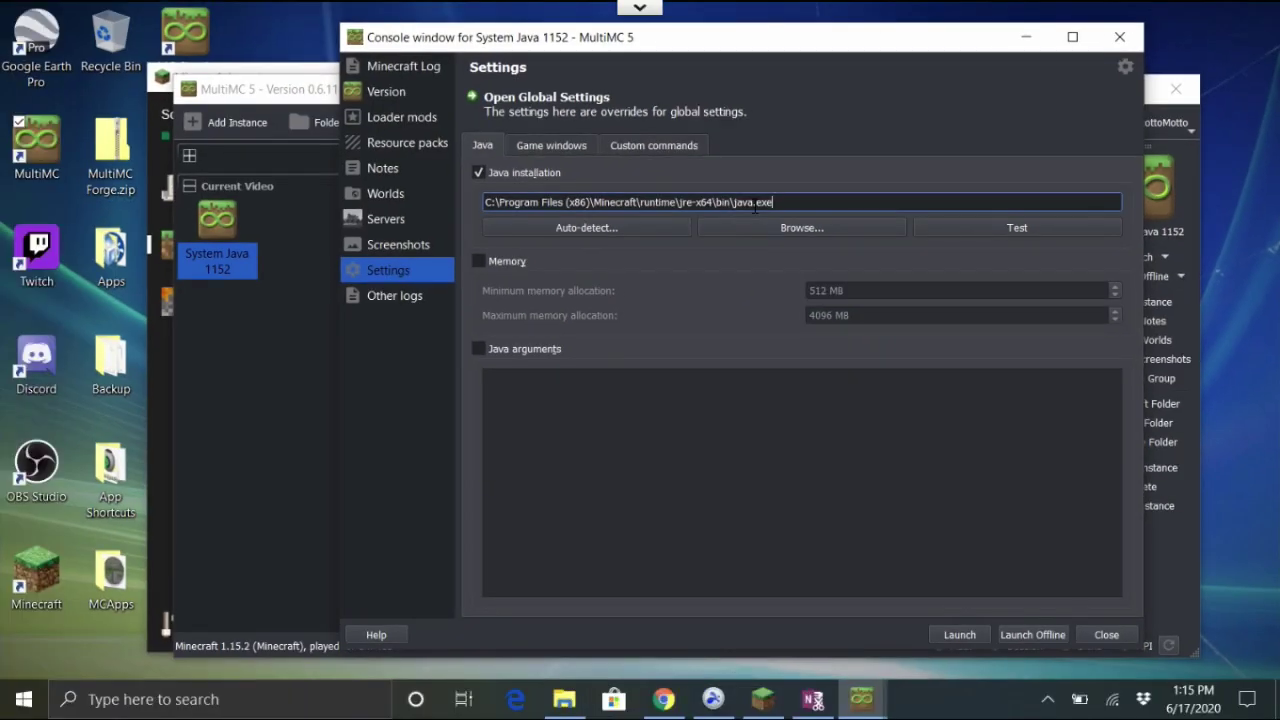
click(940, 634)
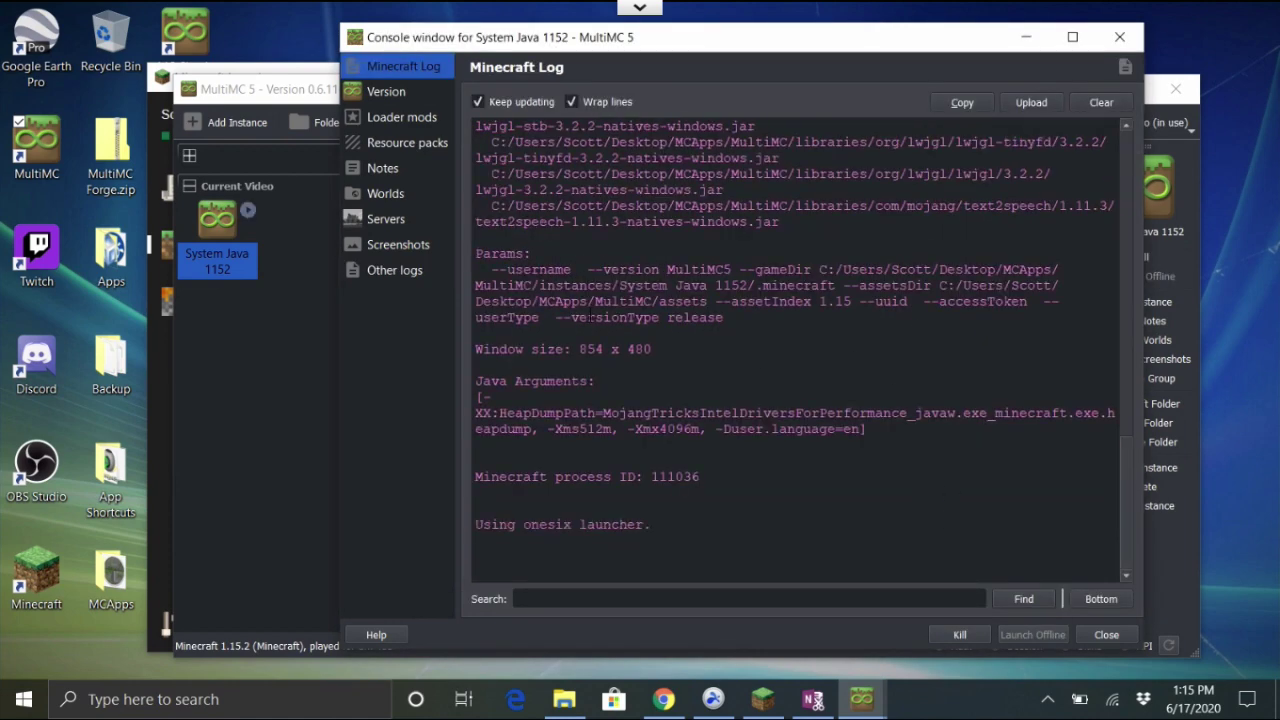
- Kill the running Minecraft 1.15.2 game from the instance console and confirm
scroll(590, 316, up, 15)
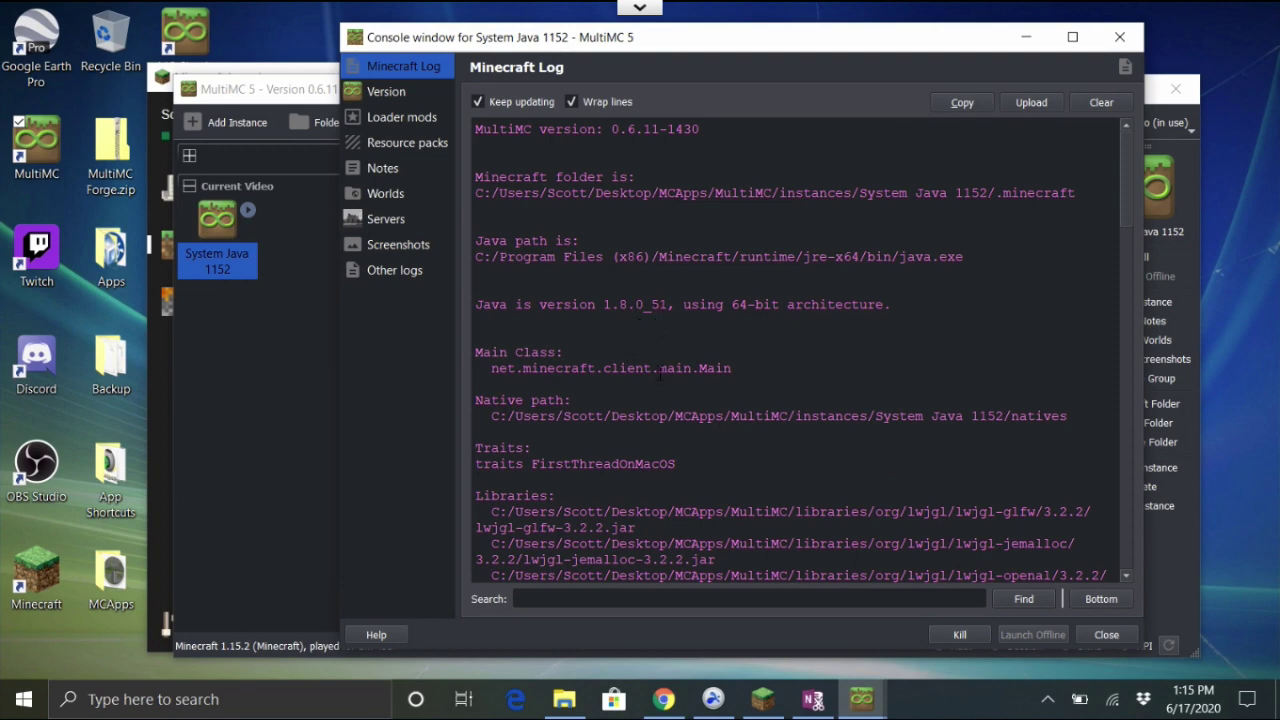
scroll(660, 373, down, 2)
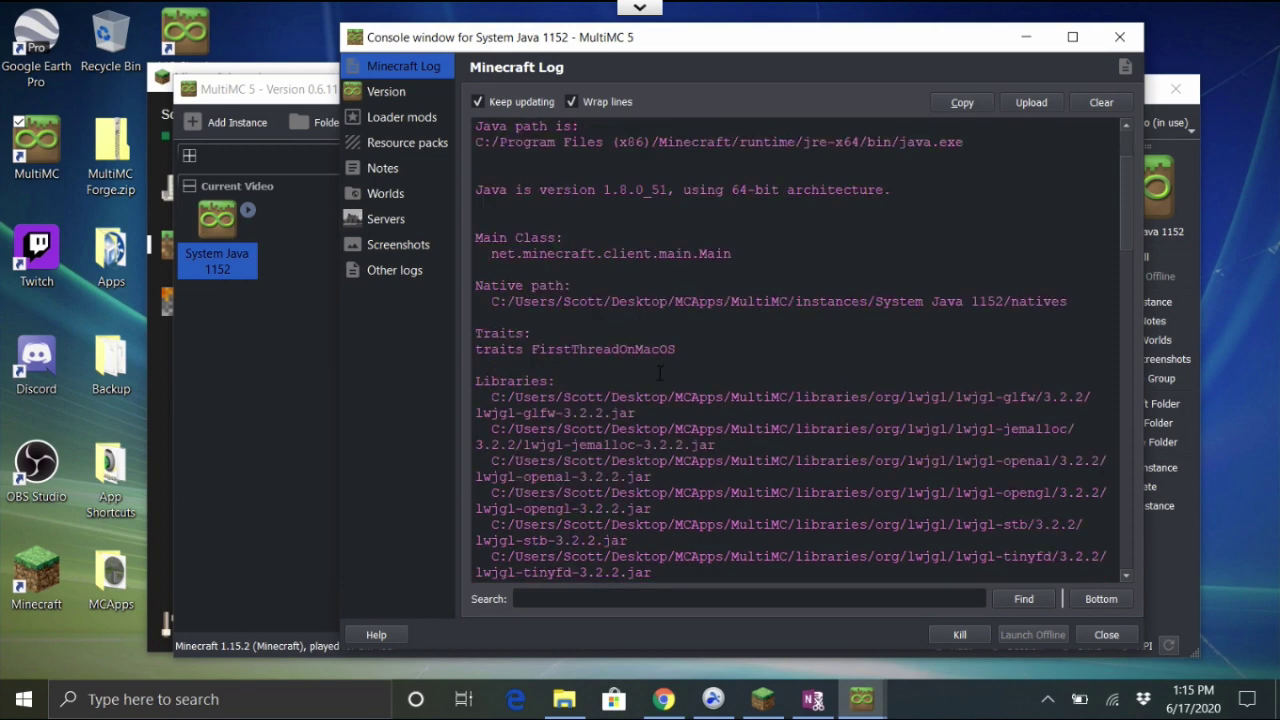
scroll(660, 373, down, 3)
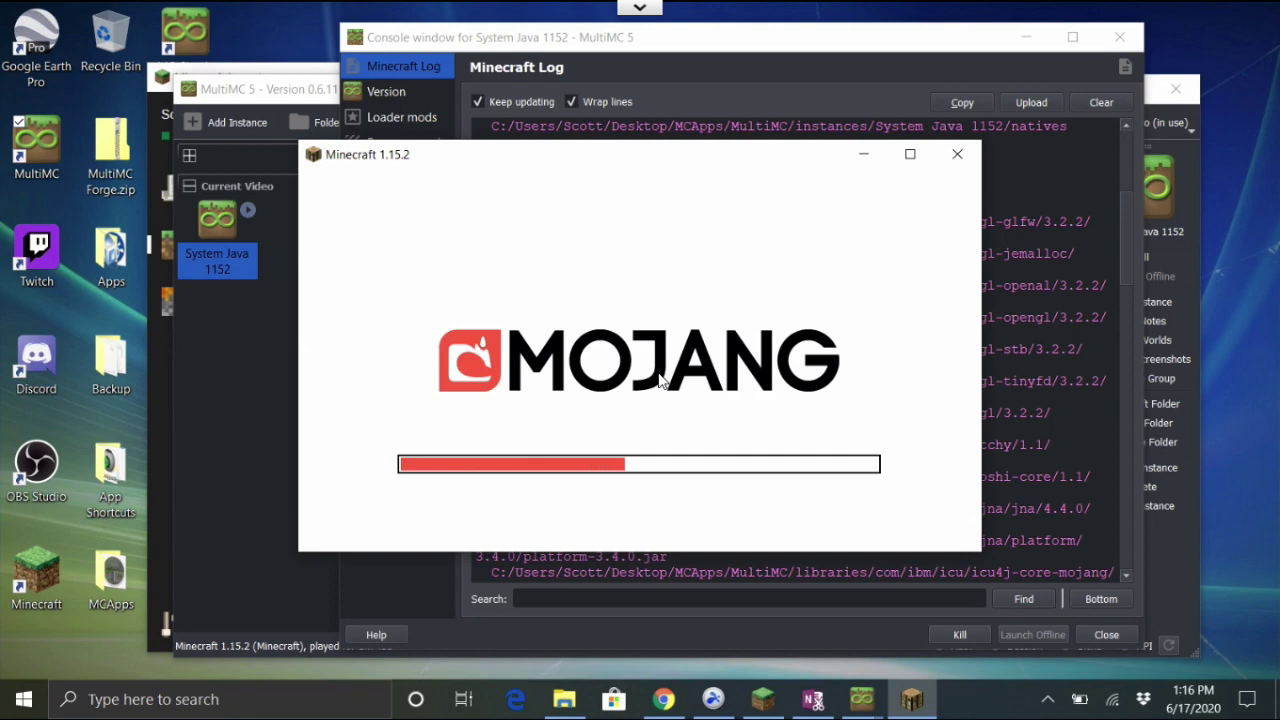
click(1048, 384)
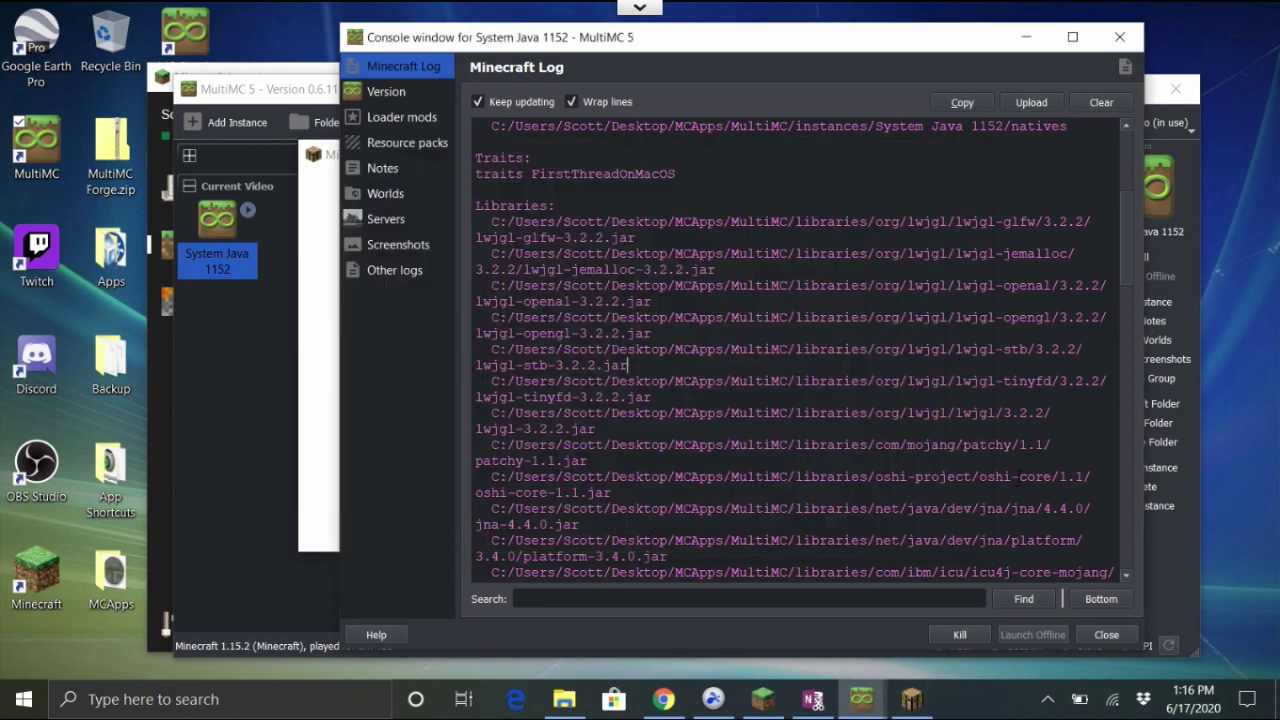
click(958, 634)
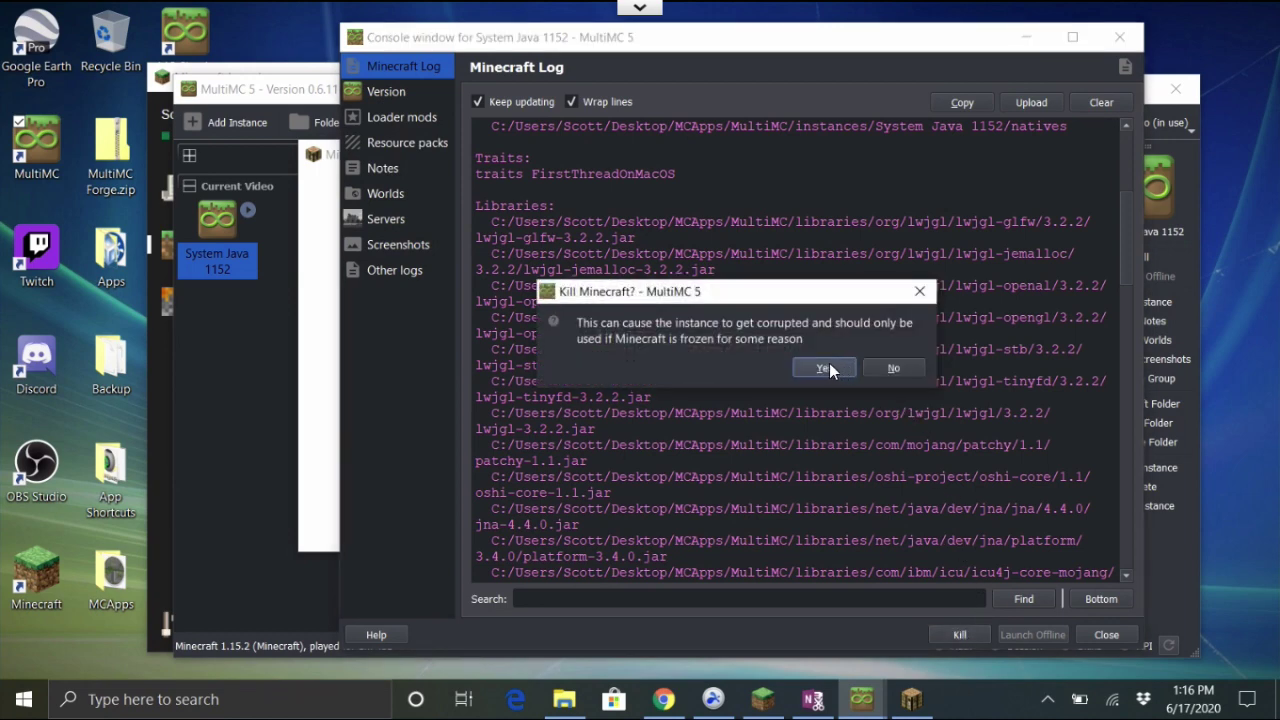
click(826, 368)
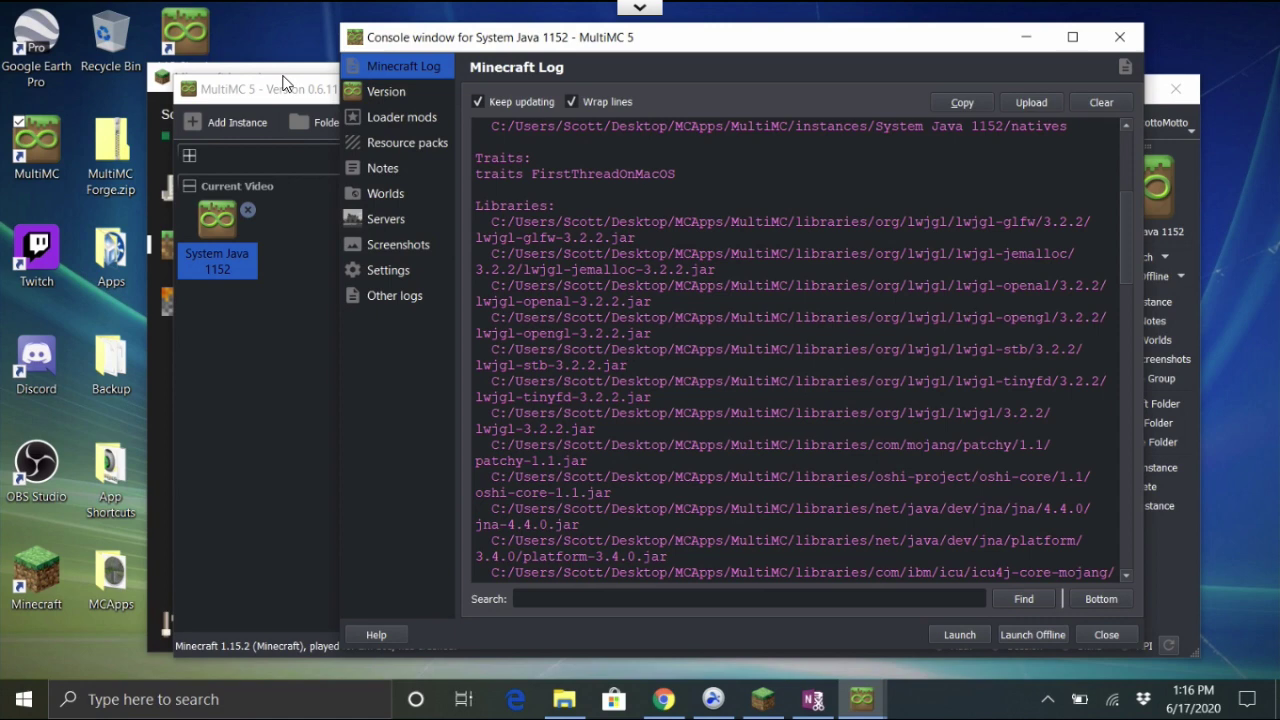
- Test the instance's jre-x64 java.exe path (amd64, Java 1.8.0_51), then close the console
click(396, 269)
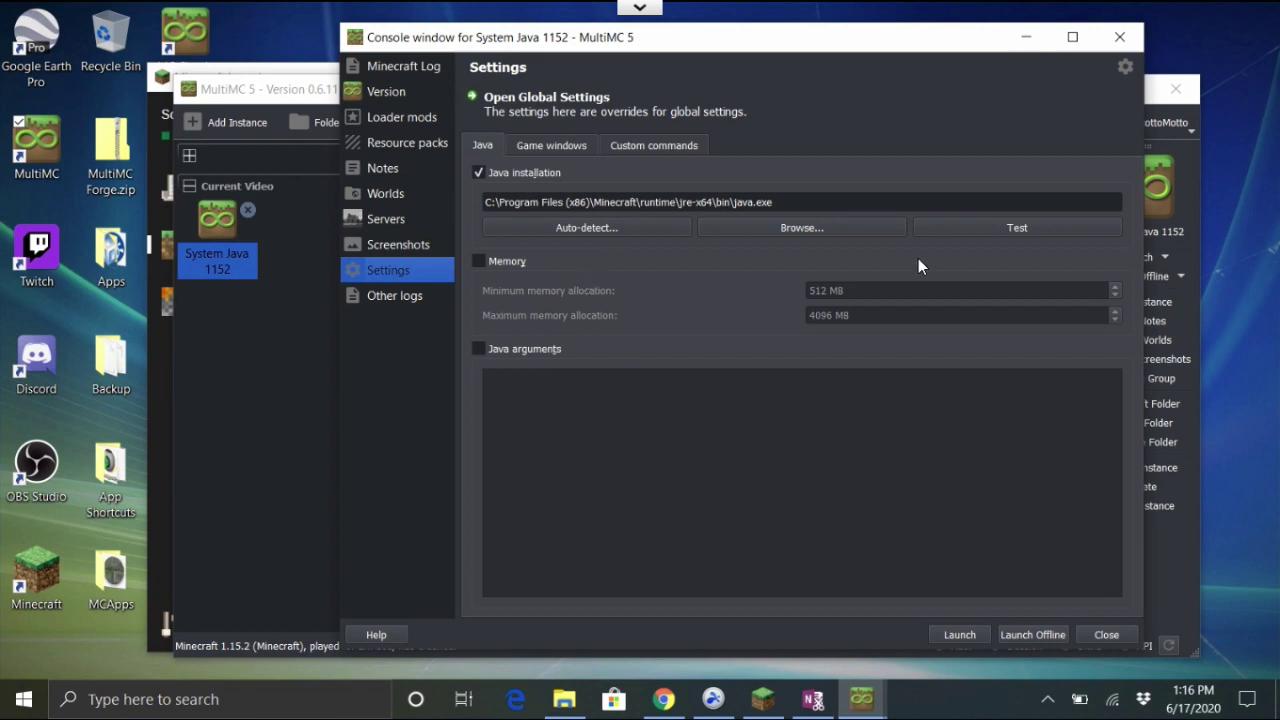
click(1008, 227)
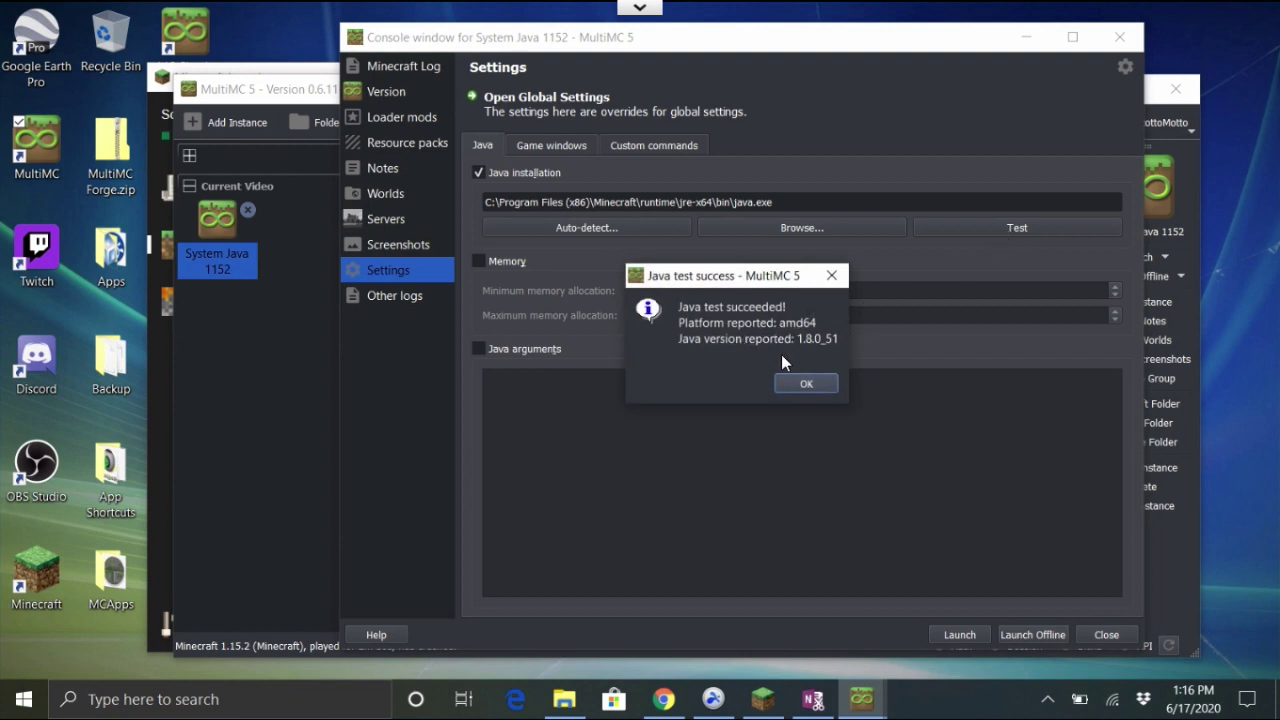
click(797, 385)
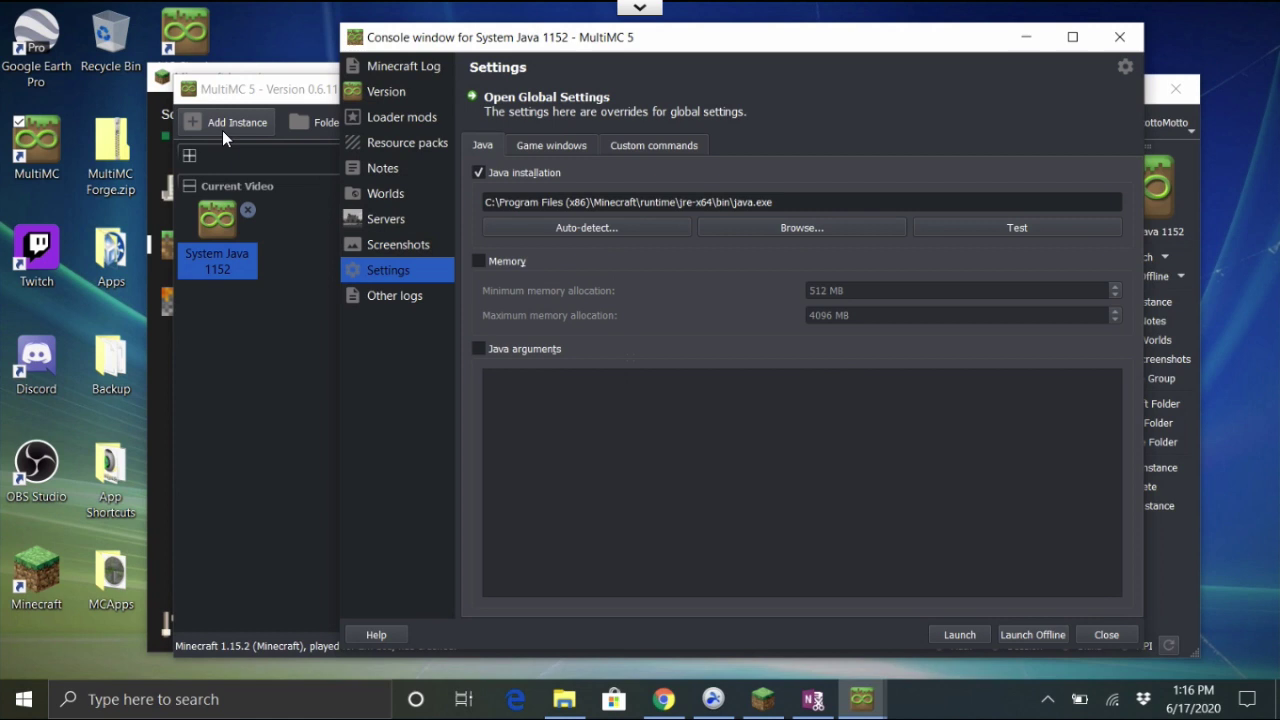
click(1114, 42)
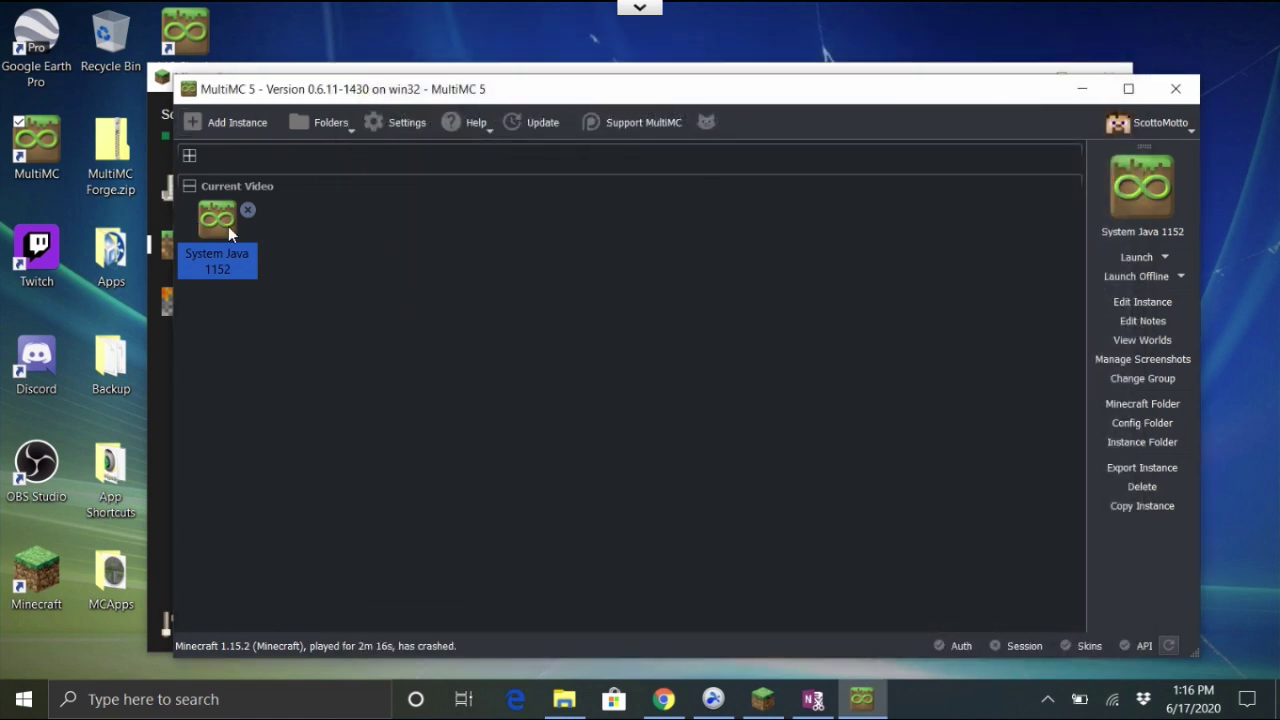
- Open MultiMC's global Java settings, browse drive C: for a Java executable, then cancel
click(401, 127)
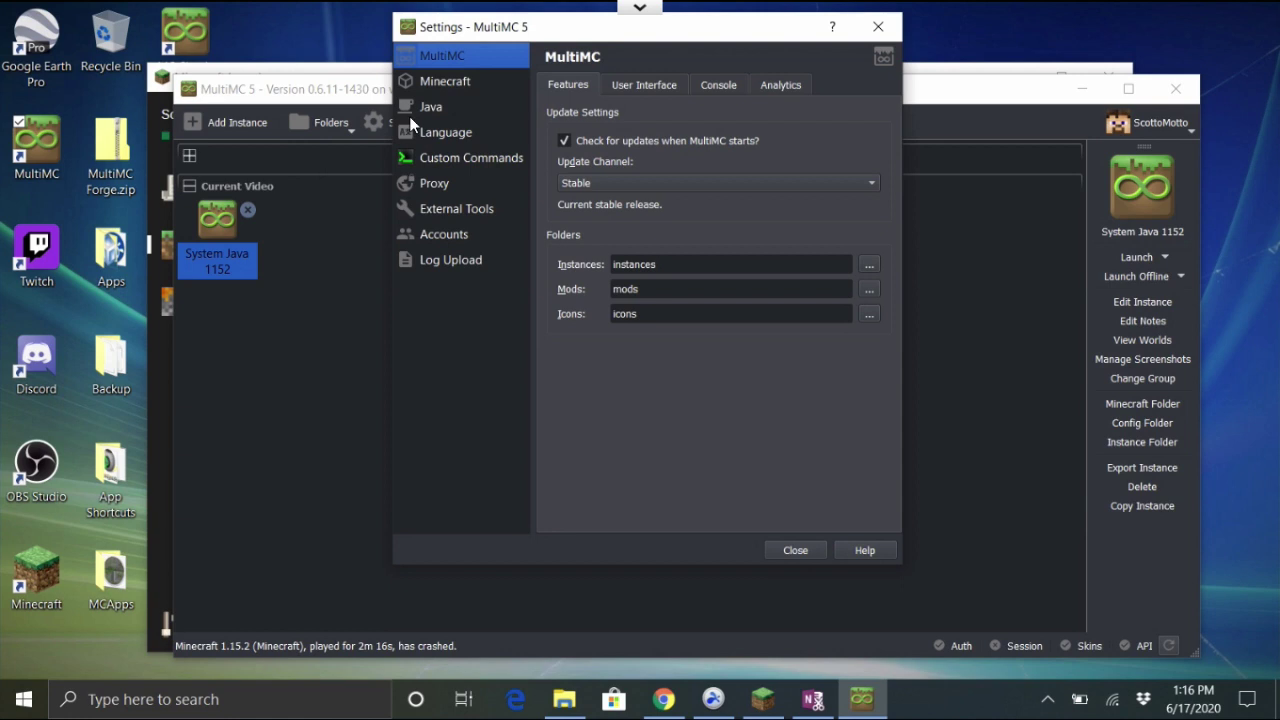
click(440, 99)
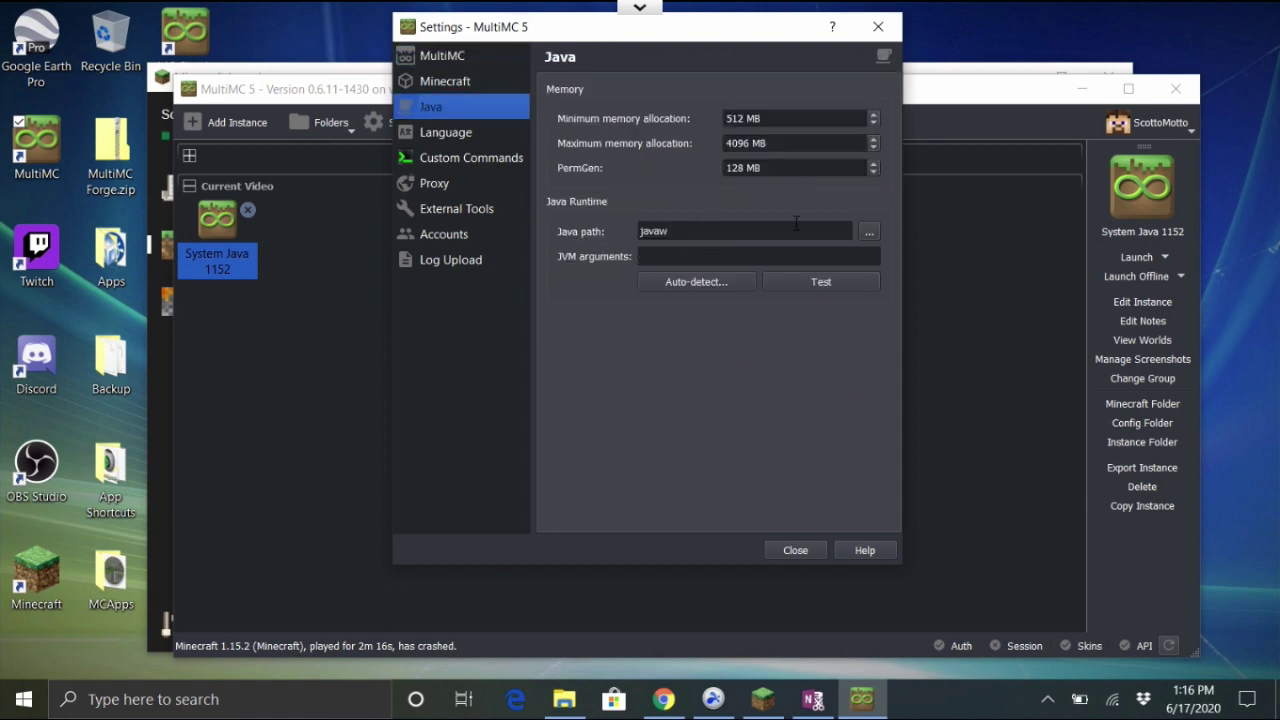
click(866, 234)
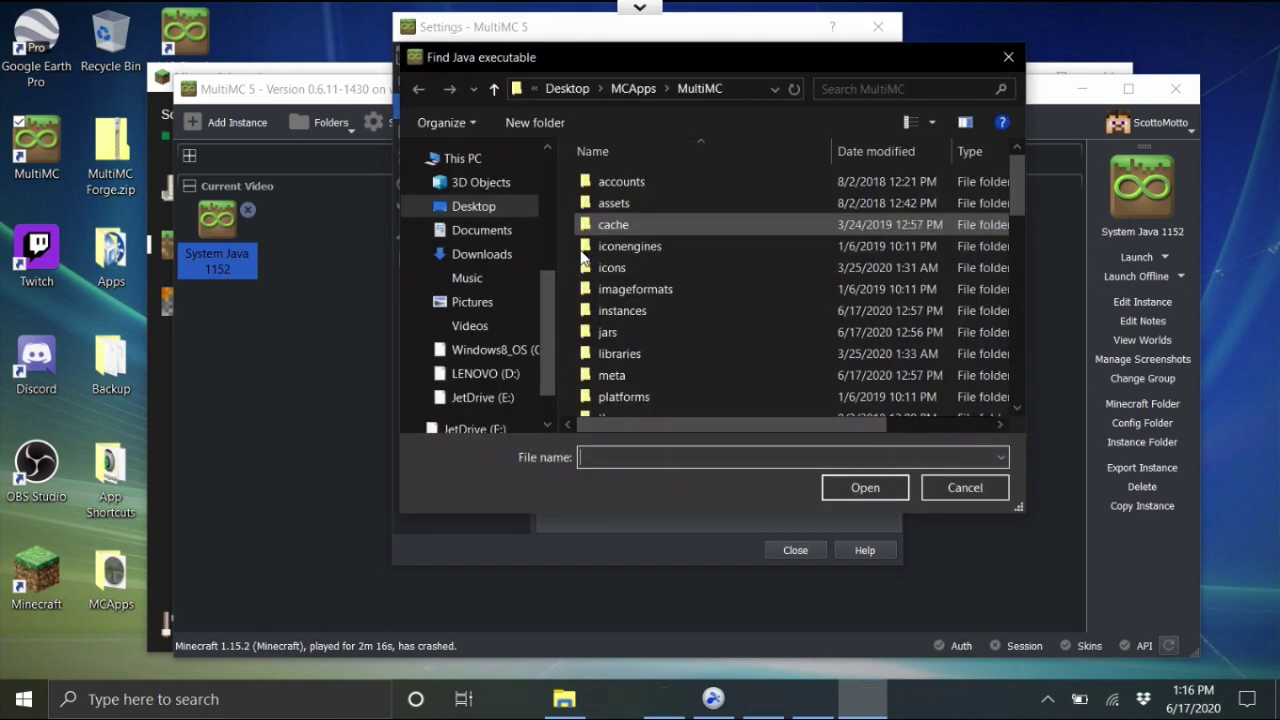
click(517, 352)
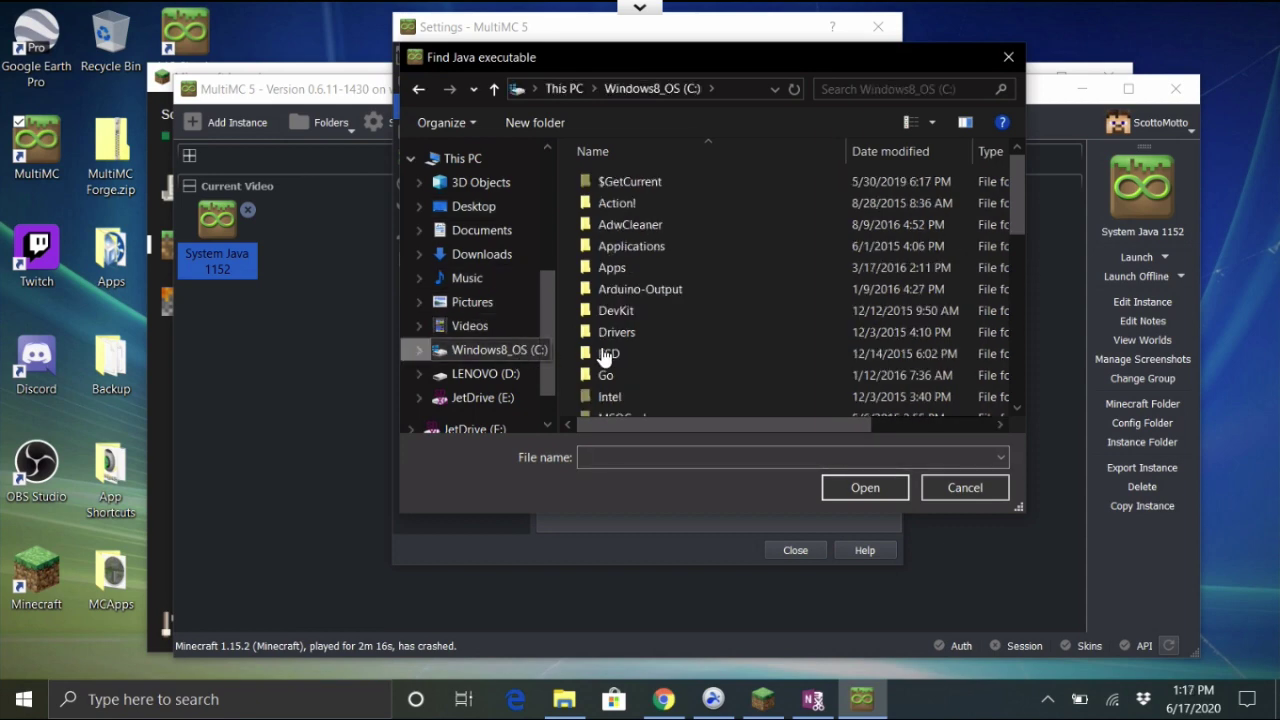
click(970, 488)
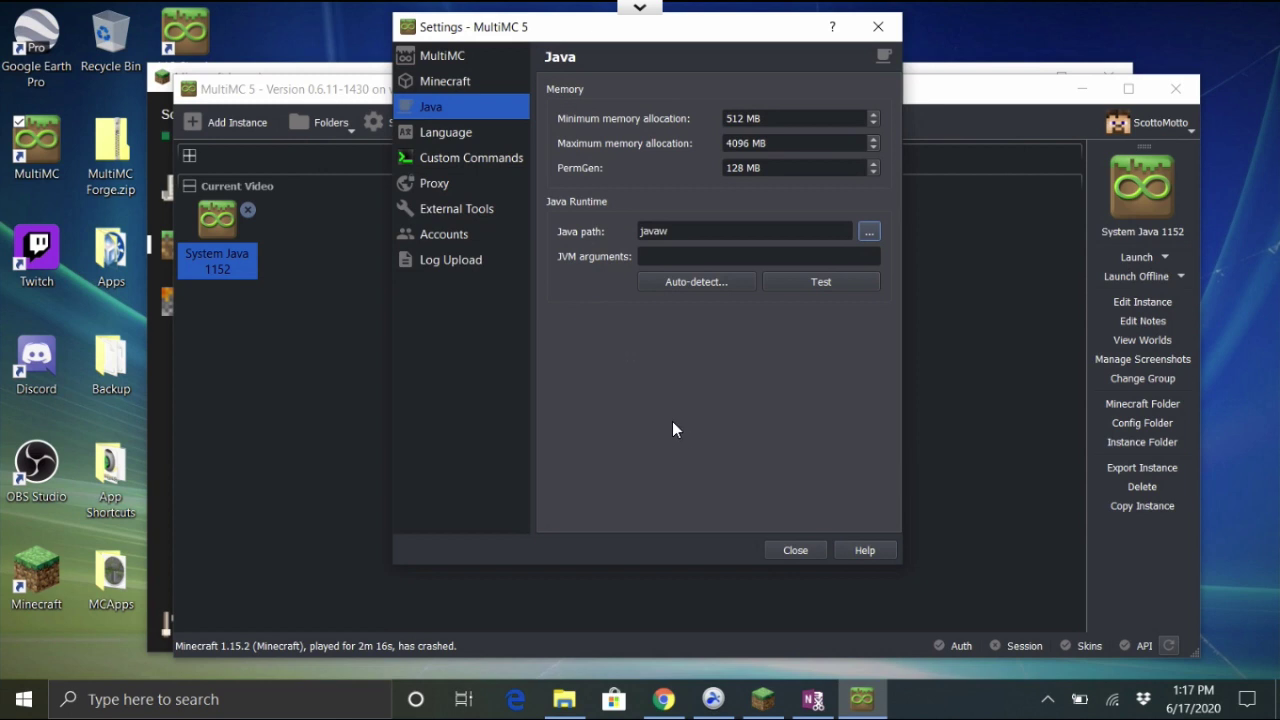
- Close the global Settings and switch to the Mac's MultiMC osx64 window
click(789, 549)
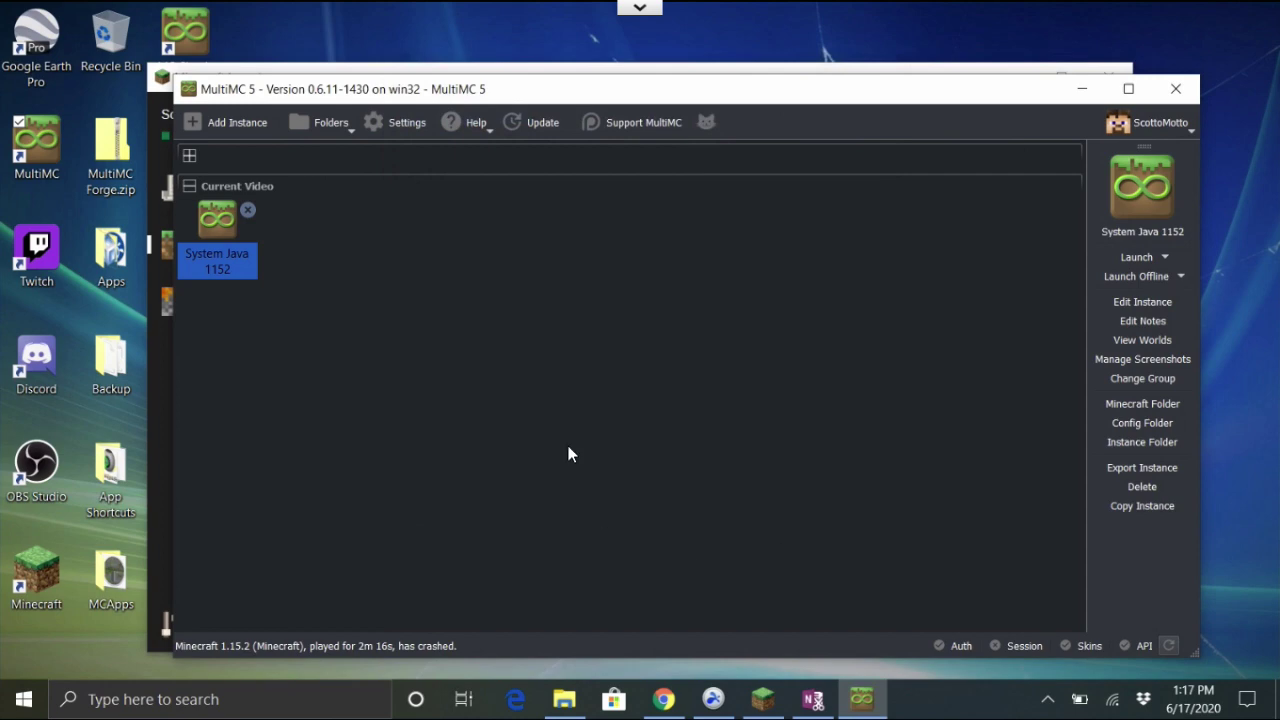
key(super+Tab)
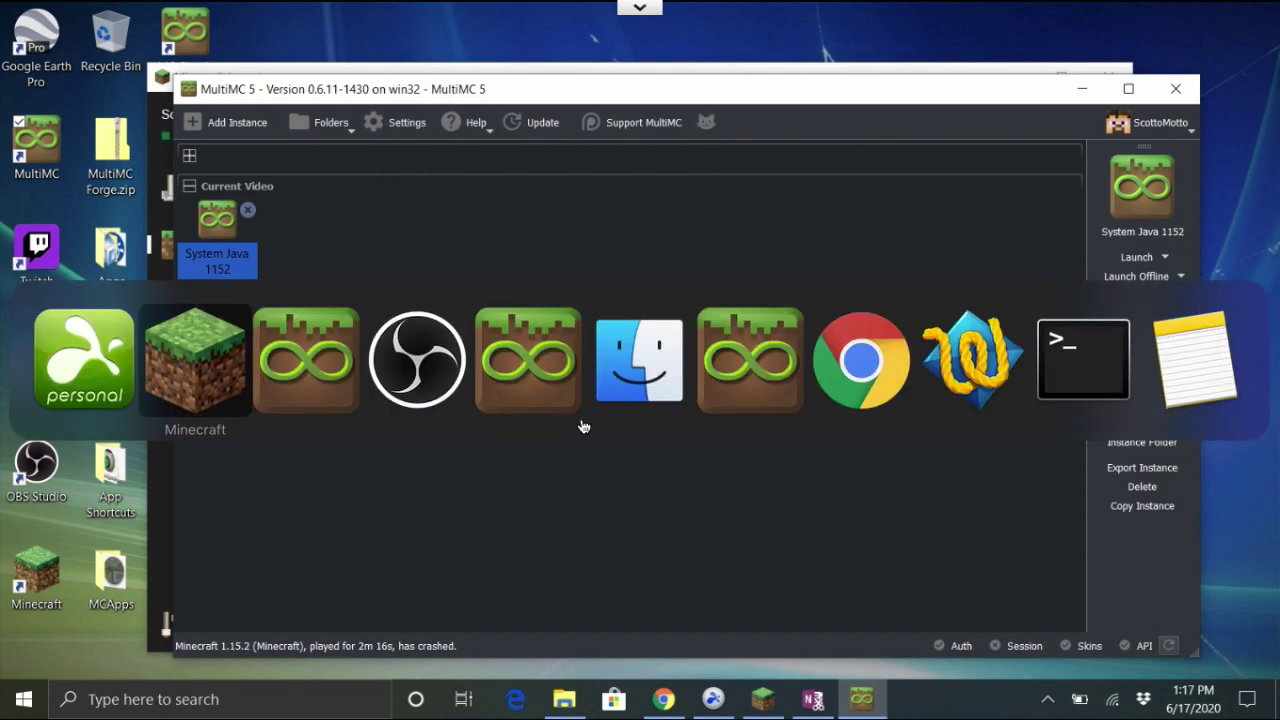
key(super+Tab)
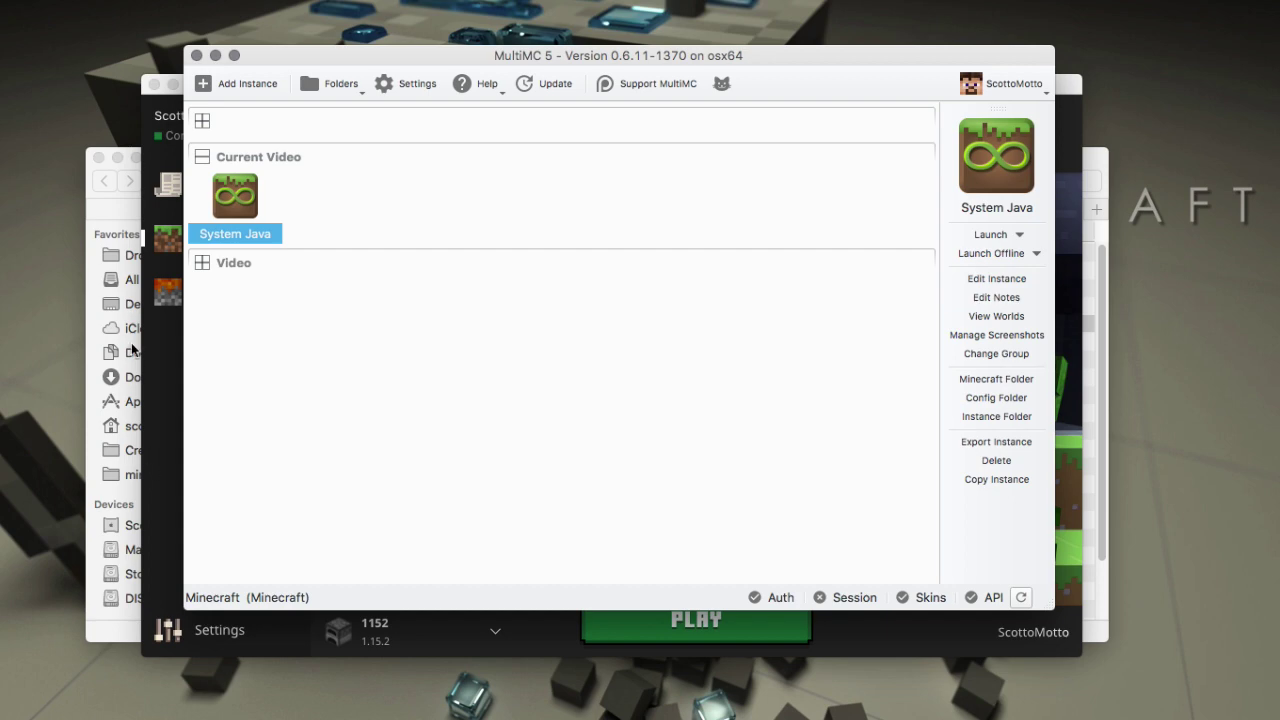
- In Finder, go up from jre.bundle to the minecraft folder and open runtime
click(126, 196)
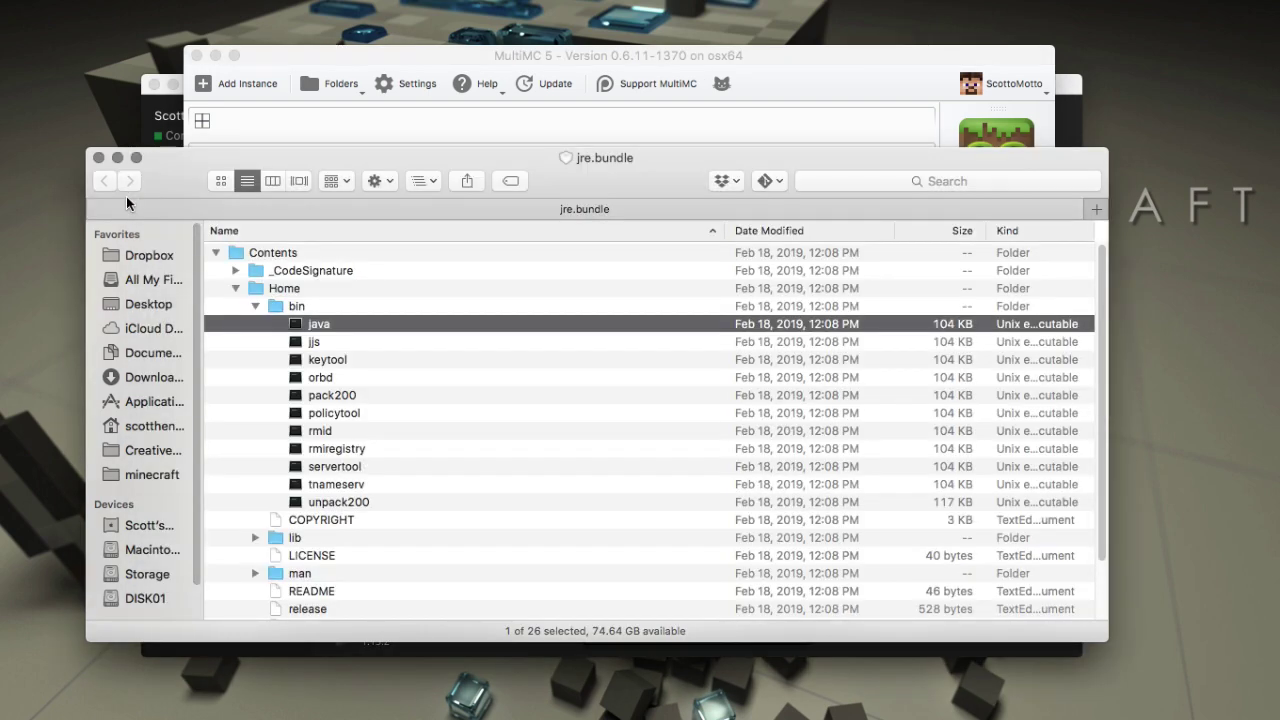
click(418, 181)
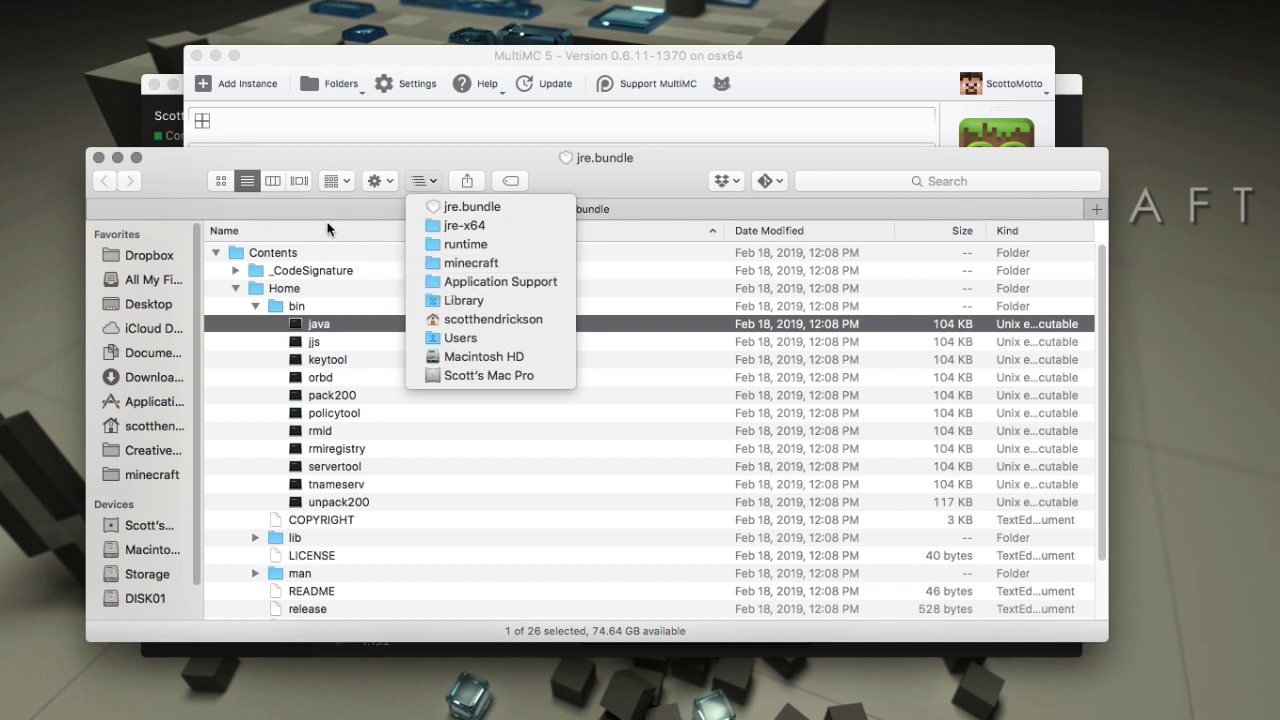
click(185, 177)
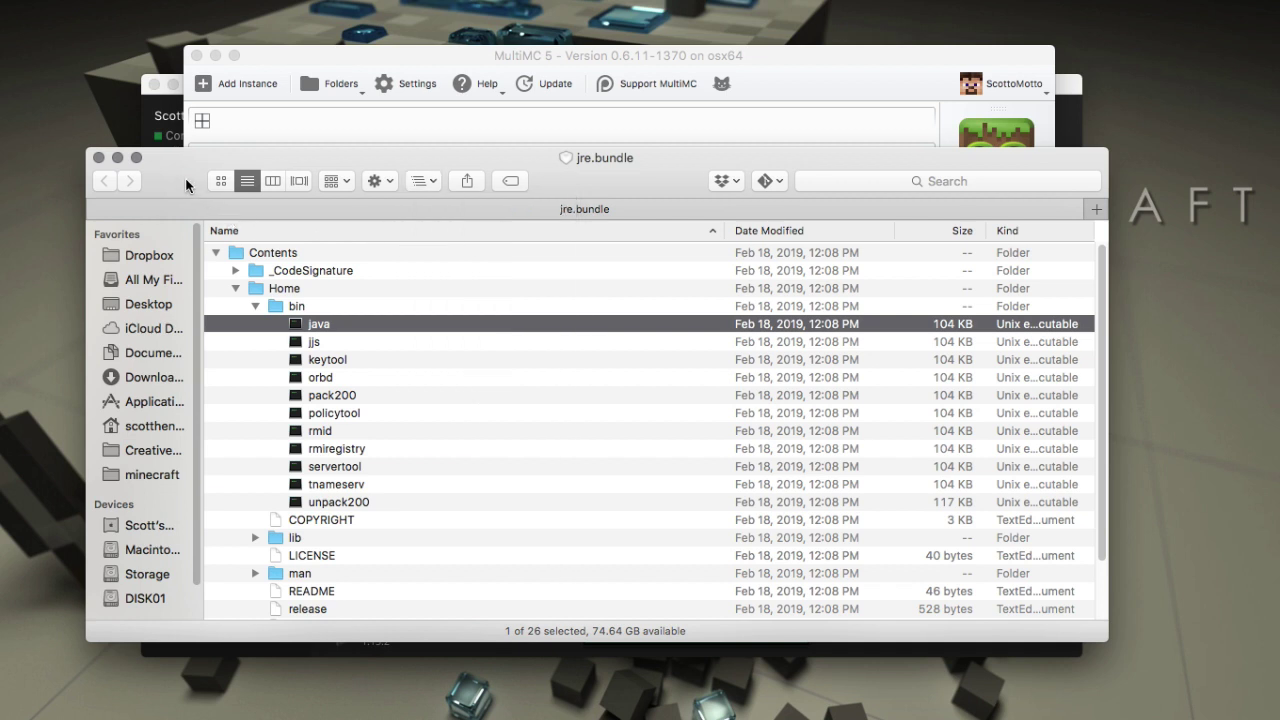
click(420, 178)
click(418, 159)
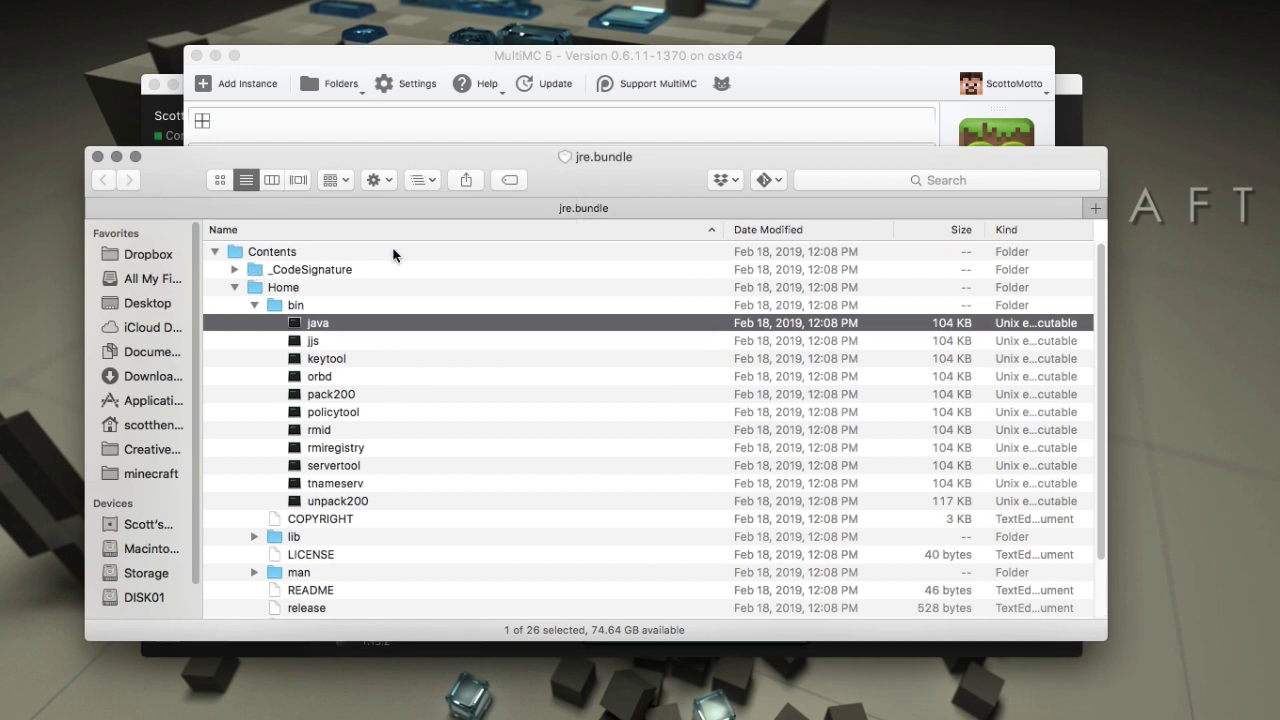
click(424, 180)
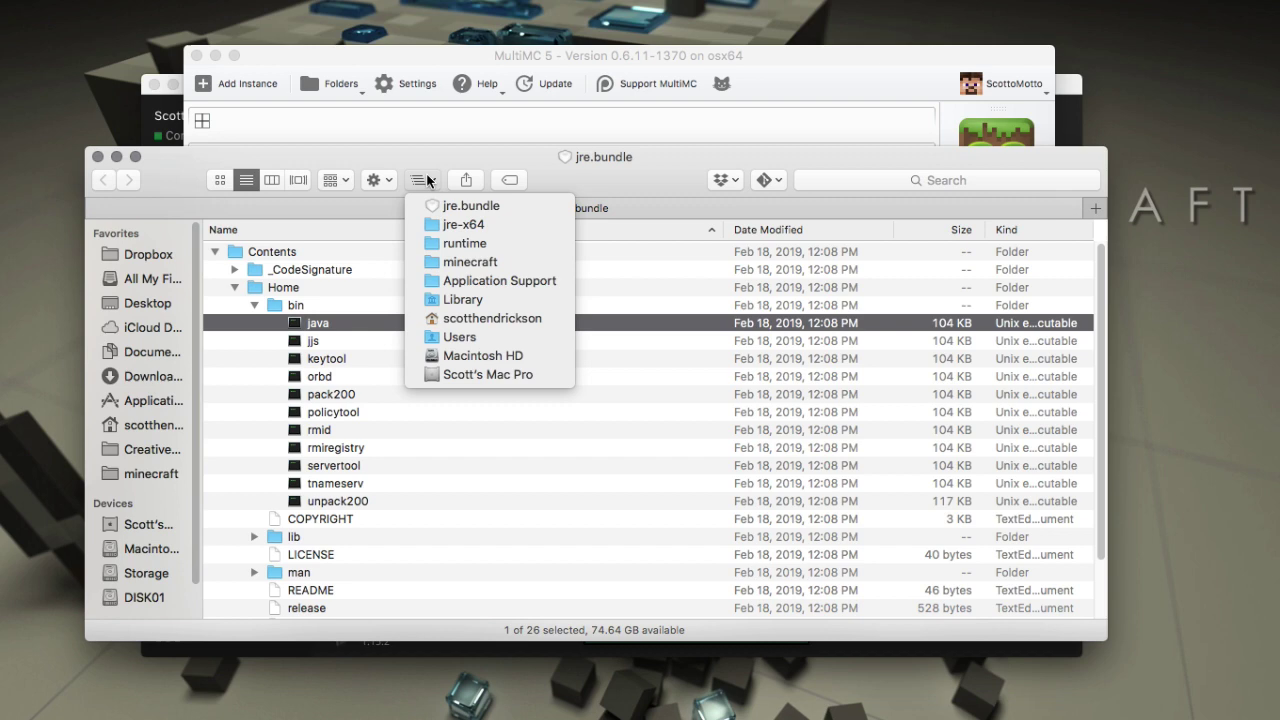
click(438, 262)
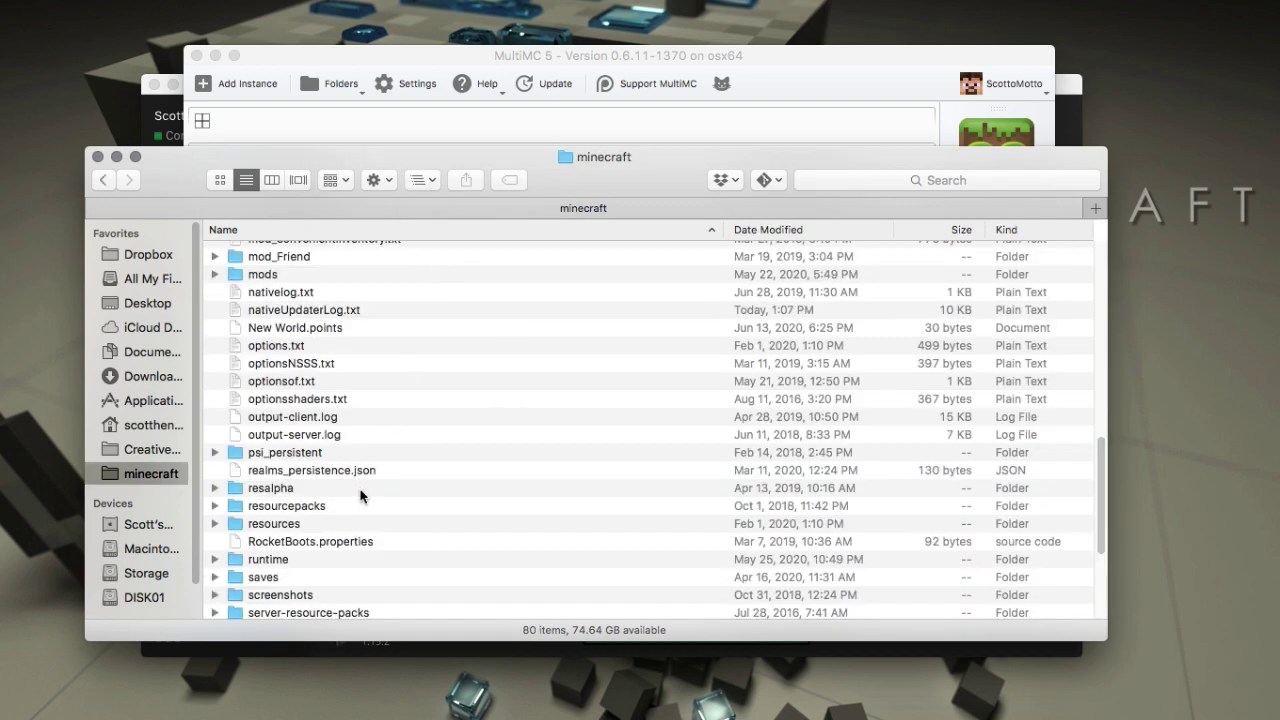
double_click(290, 559)
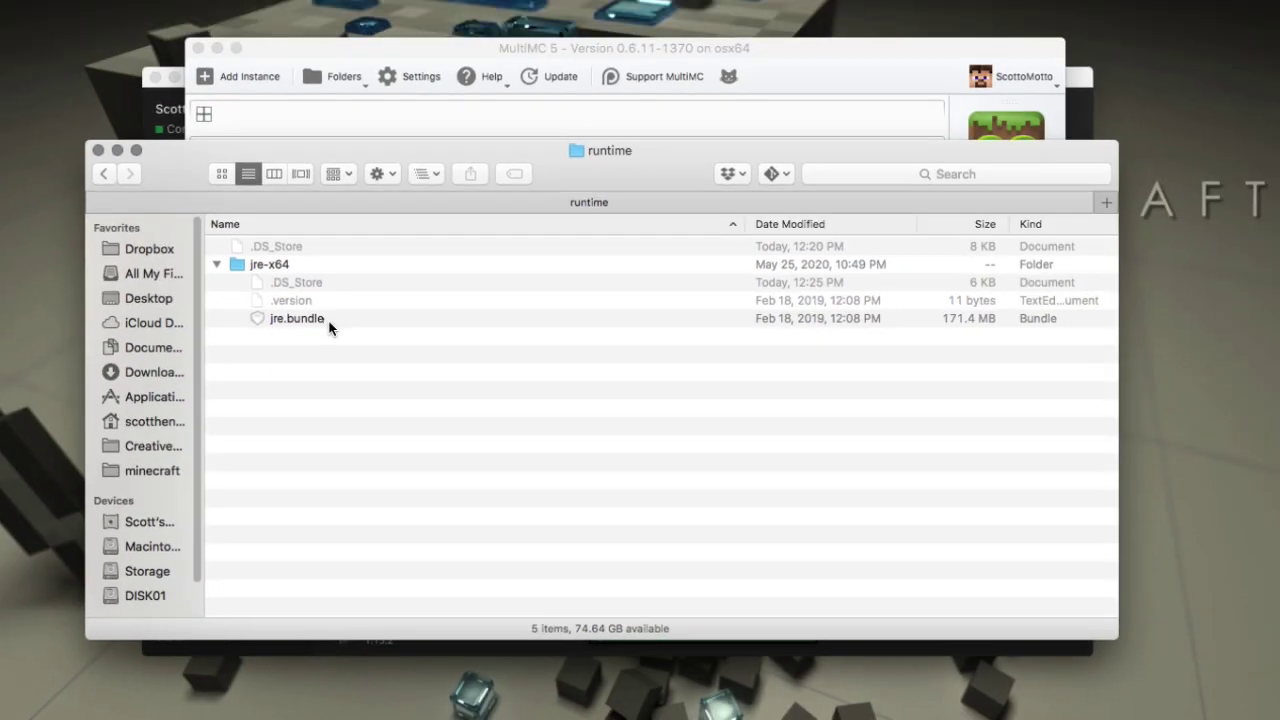
- Show the package contents of jre.bundle in Finder
click(287, 323)
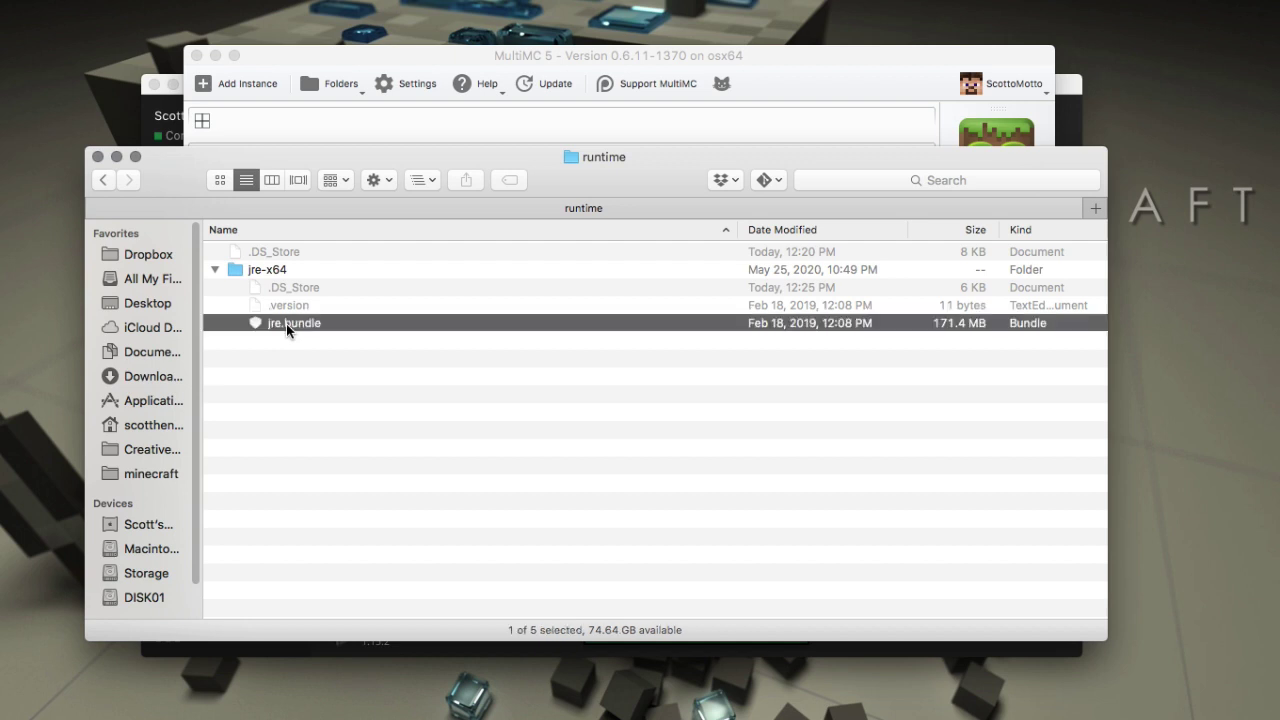
right_click(286, 323)
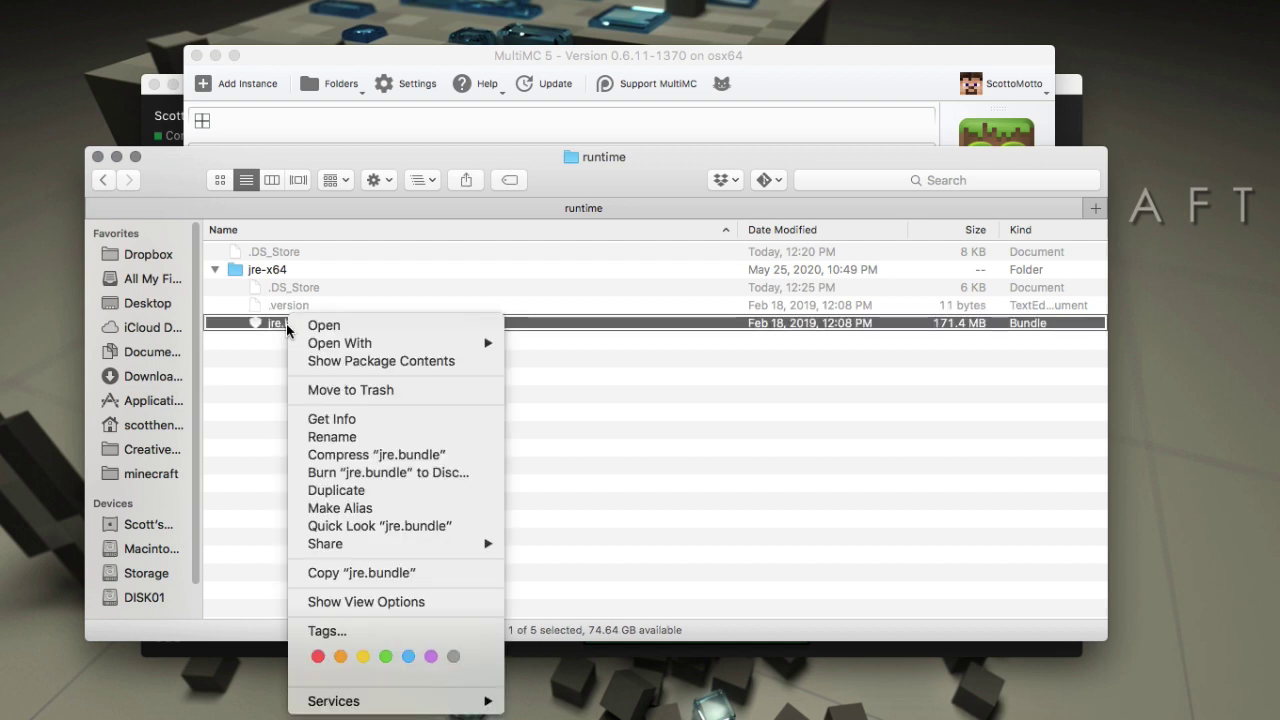
click(315, 359)
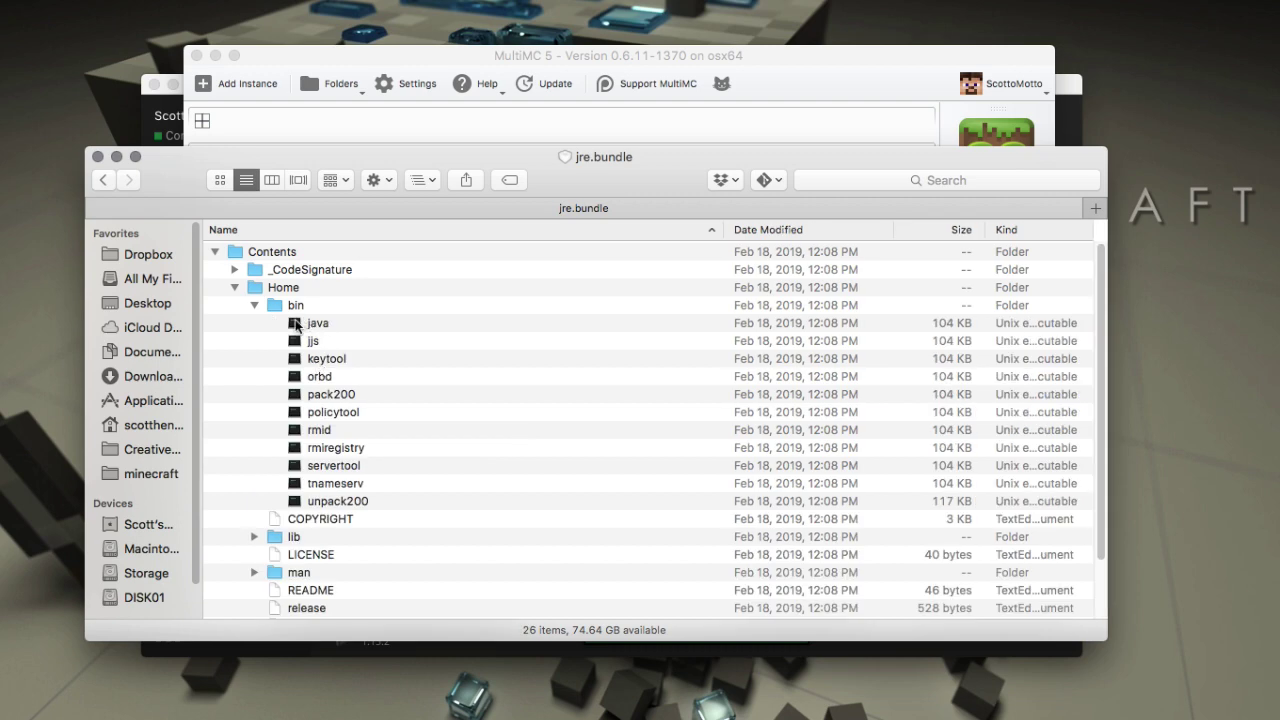
- Expand Contents/Home/bin and select the java executable
click(235, 287)
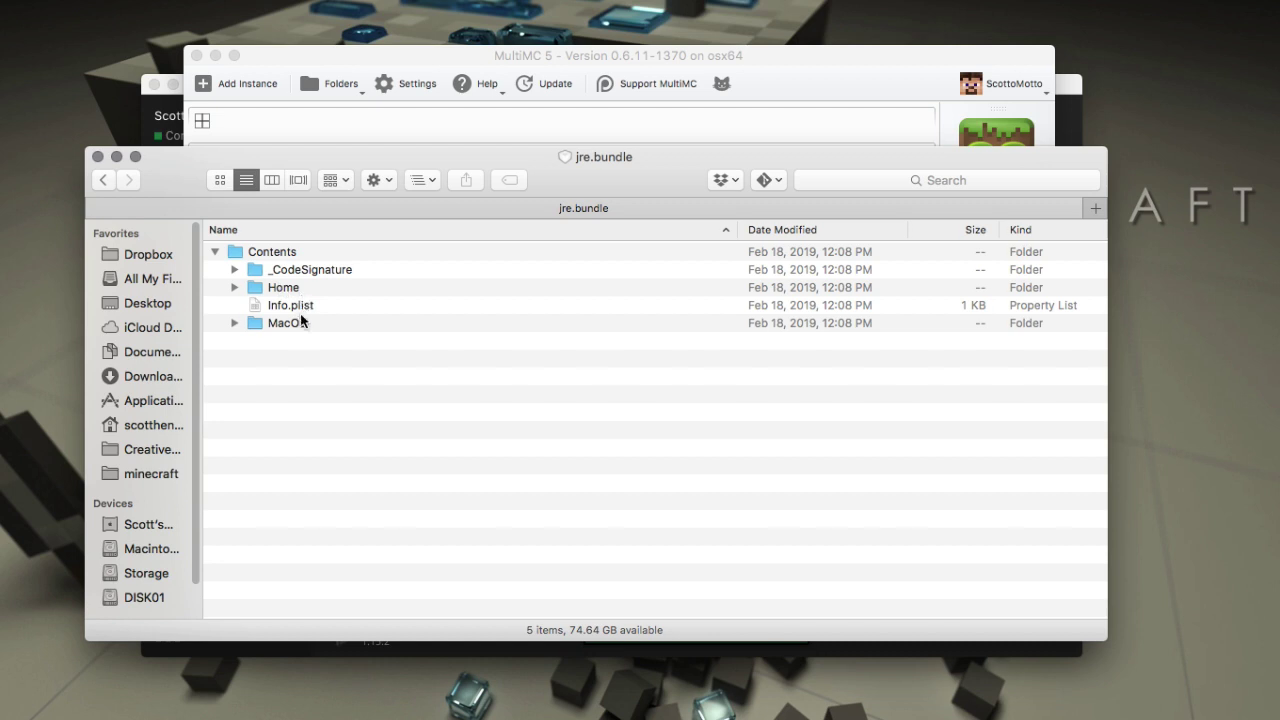
click(235, 287)
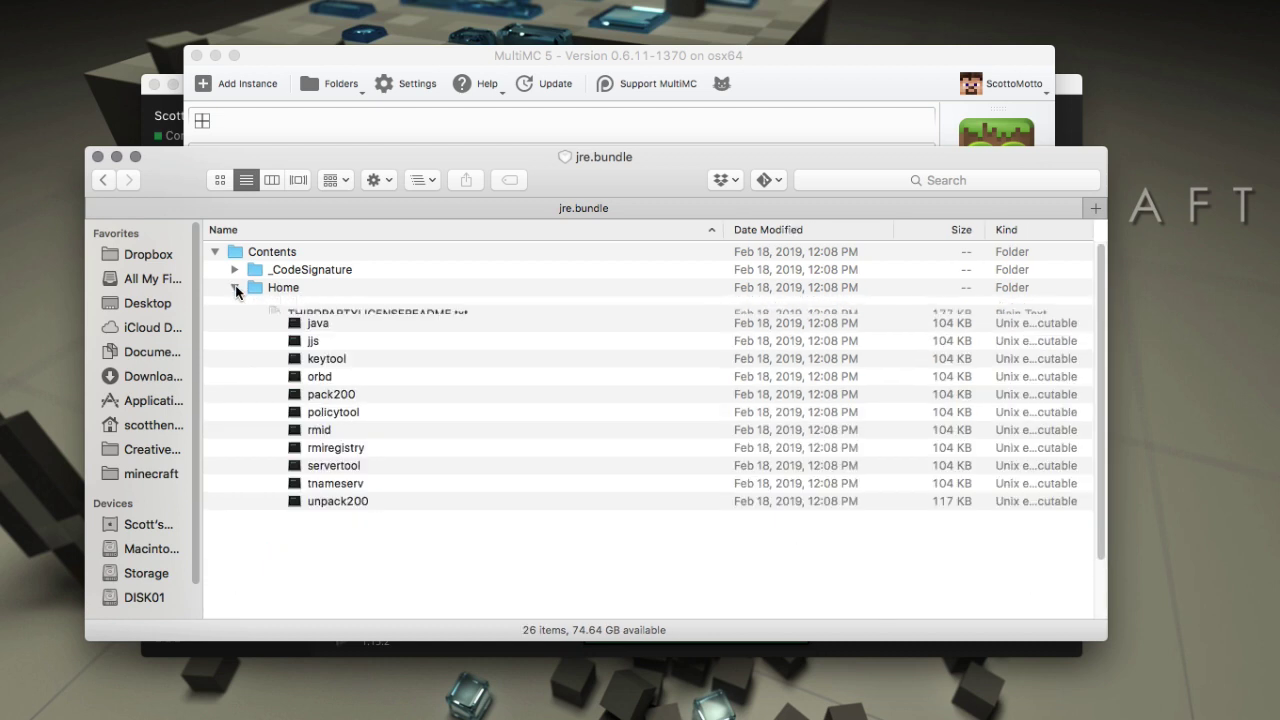
click(254, 307)
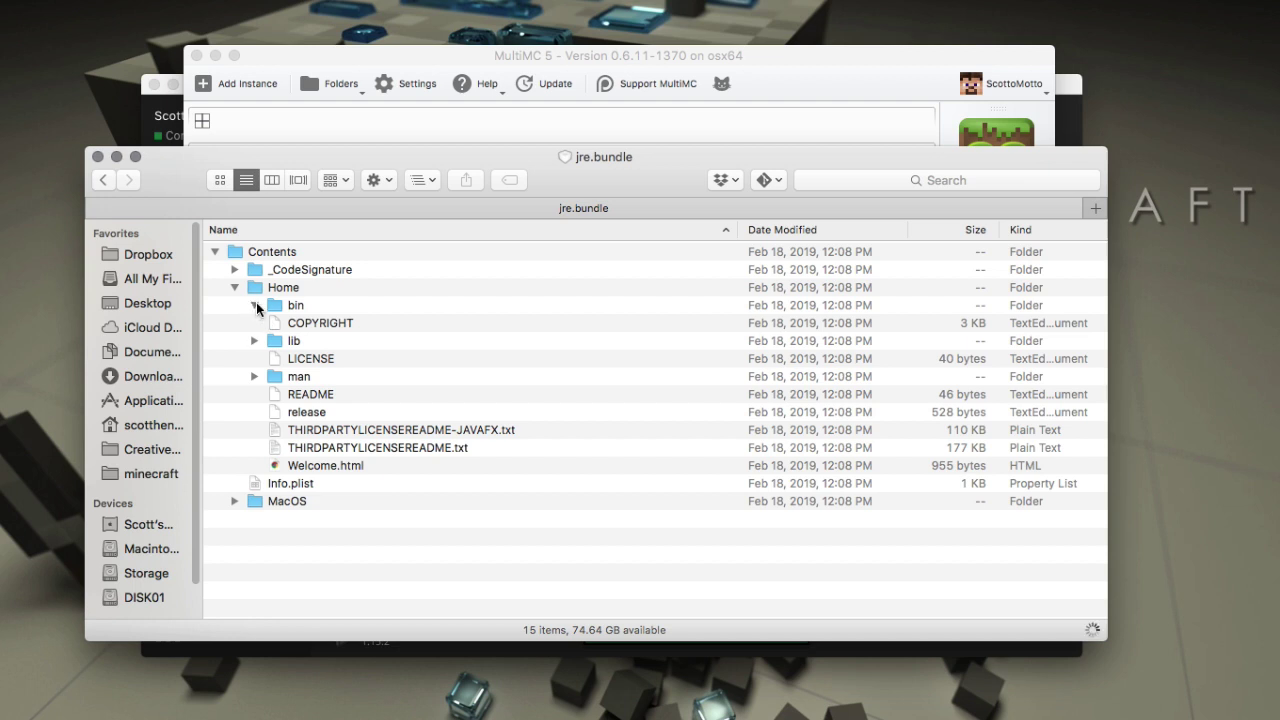
click(255, 304)
click(335, 324)
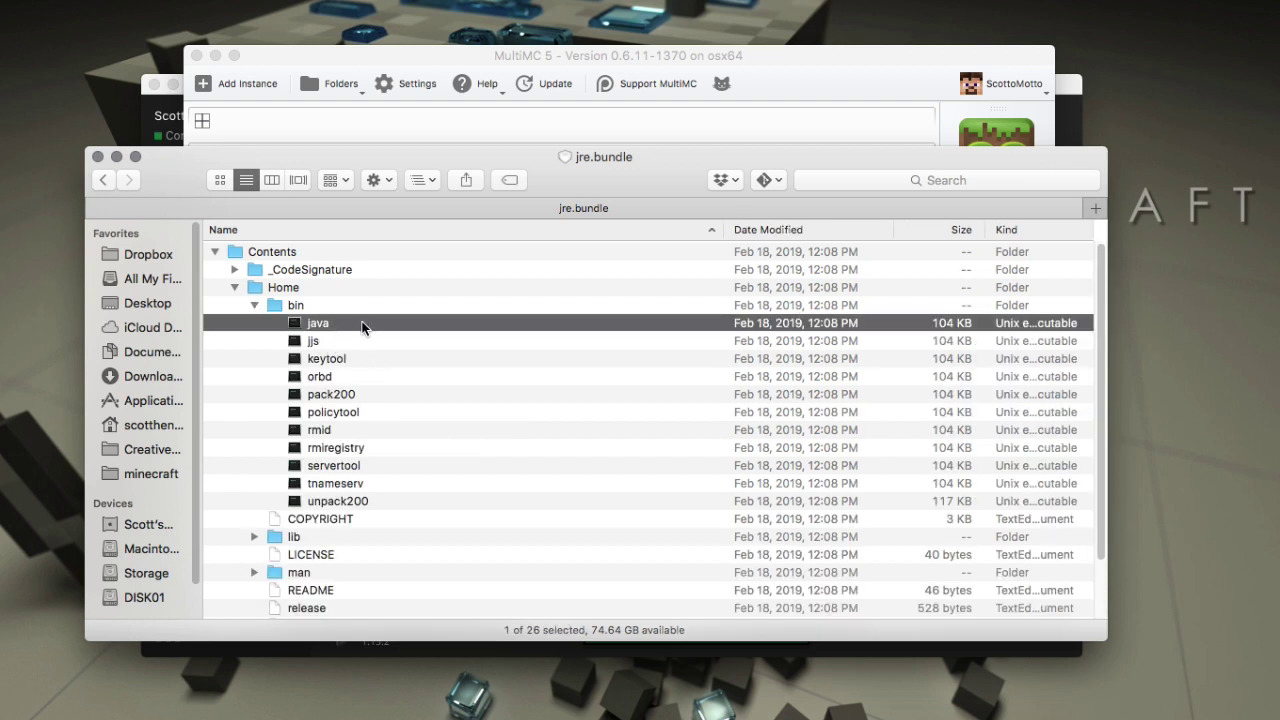
- Select the java executable's full path in its Get Info window, then return to MultiMC
right_click(364, 328)
click(385, 413)
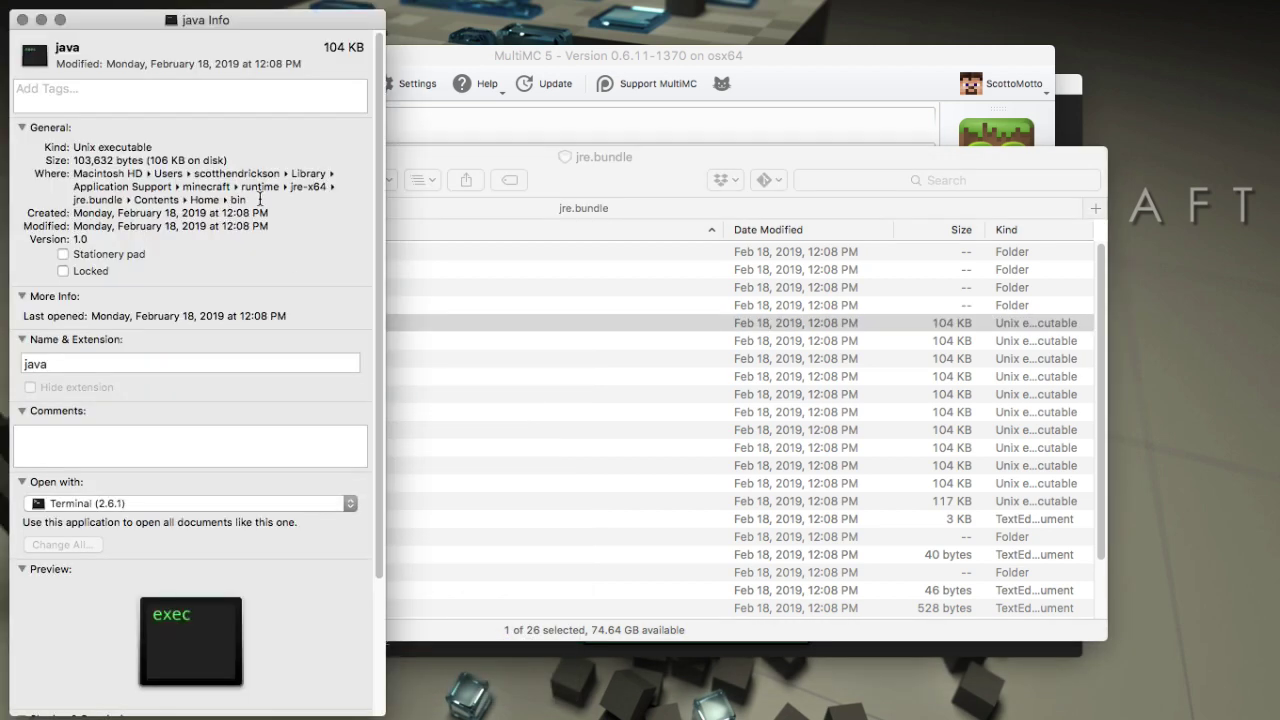
drag(258, 199, 67, 178)
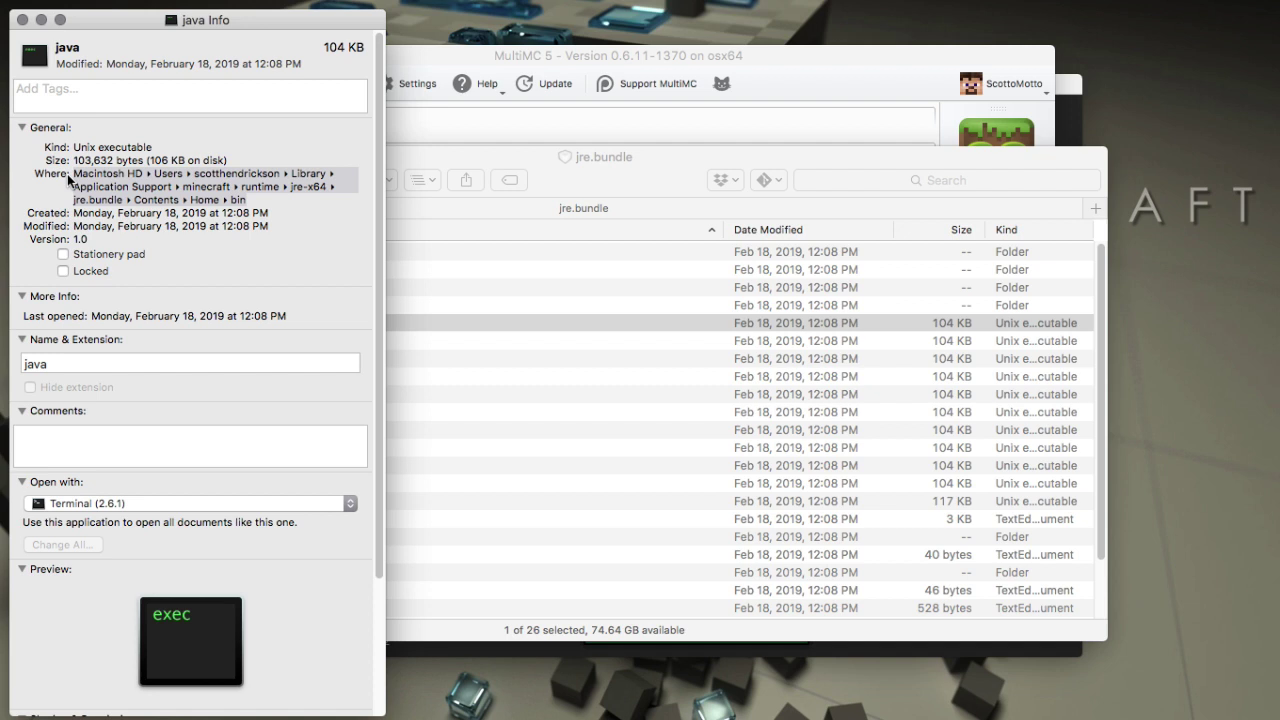
click(22, 20)
click(277, 122)
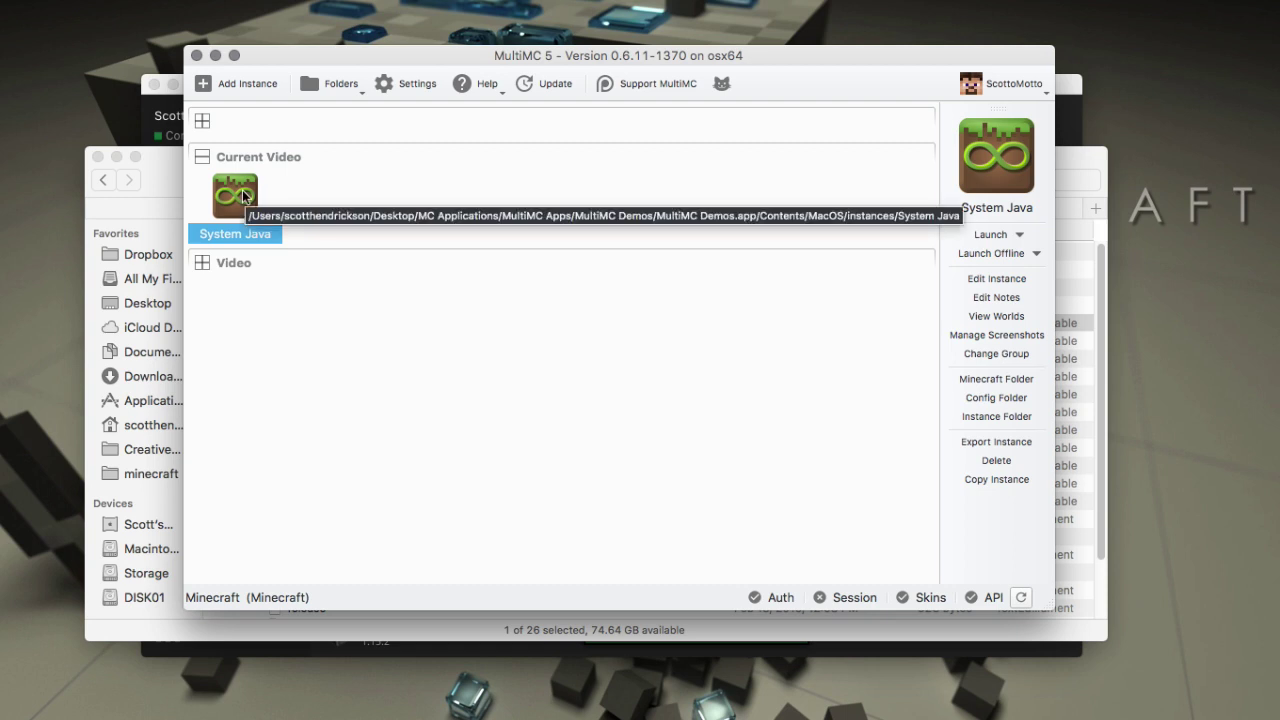
- Open the System Java instance's settings for editing
right_click(244, 196)
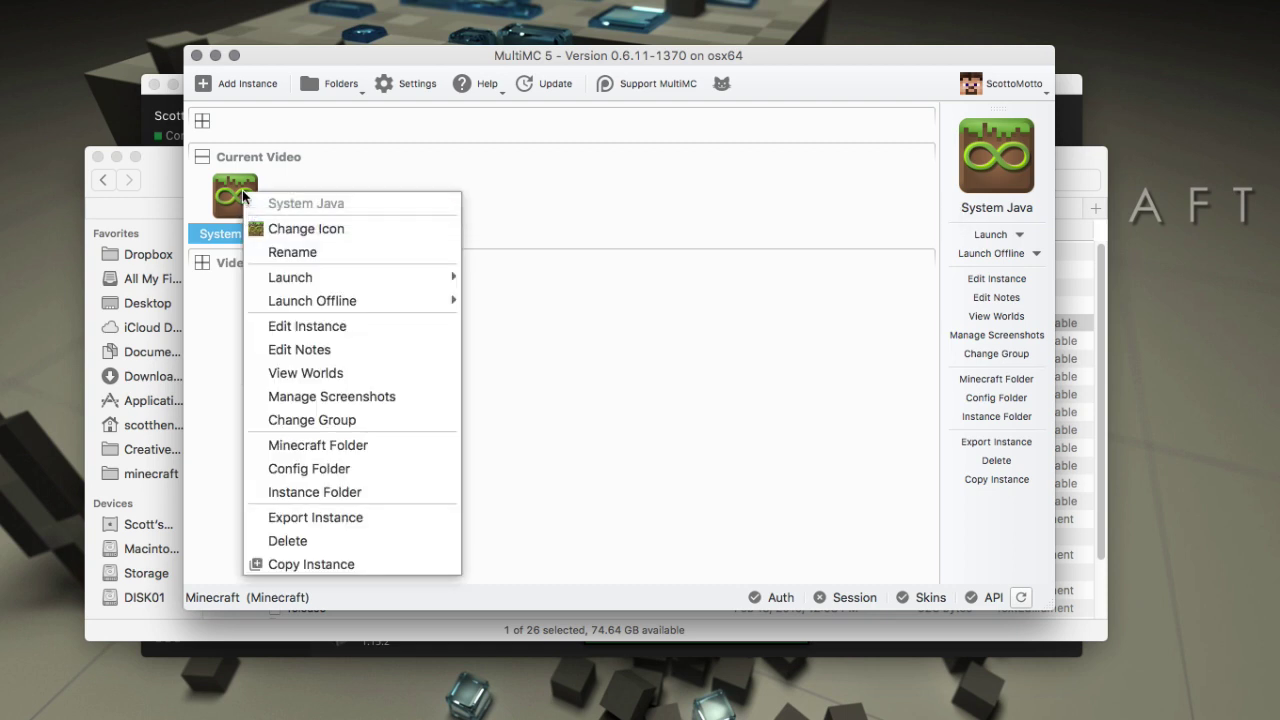
click(288, 322)
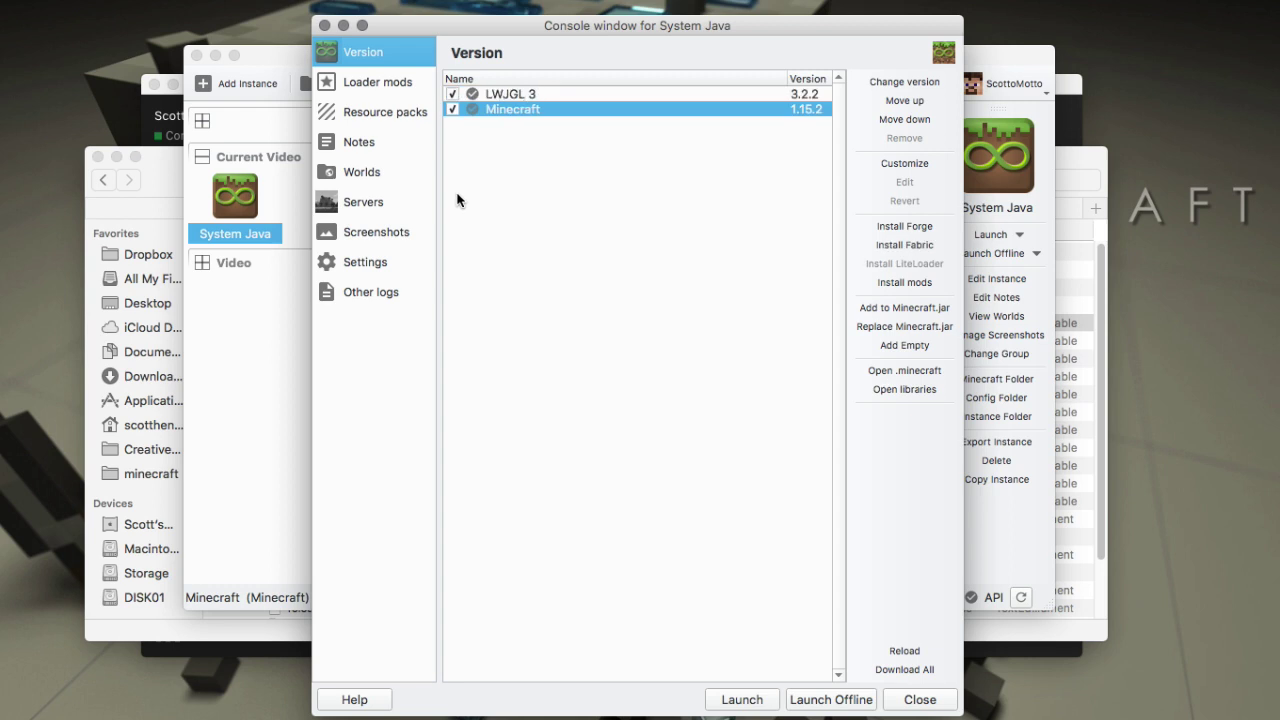
click(362, 265)
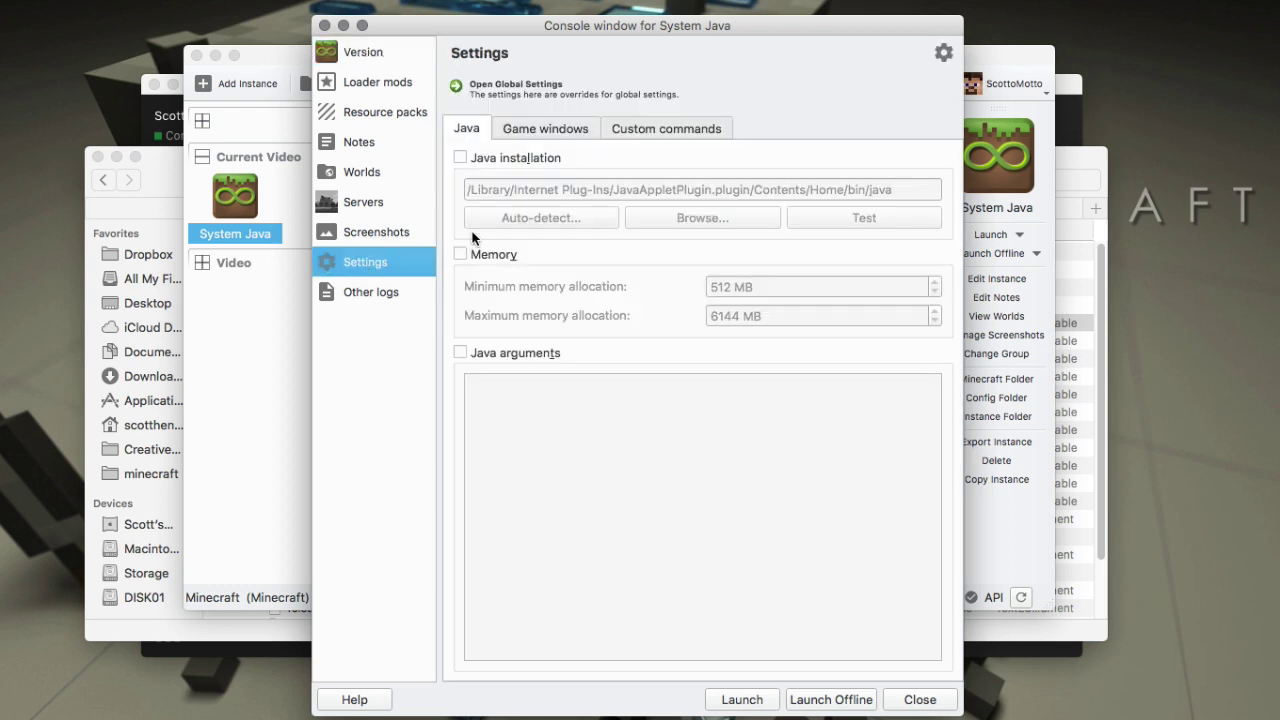
- Override the Java installation with the pasted jre.bundle Contents/Home/bin path plus '/java'
click(460, 158)
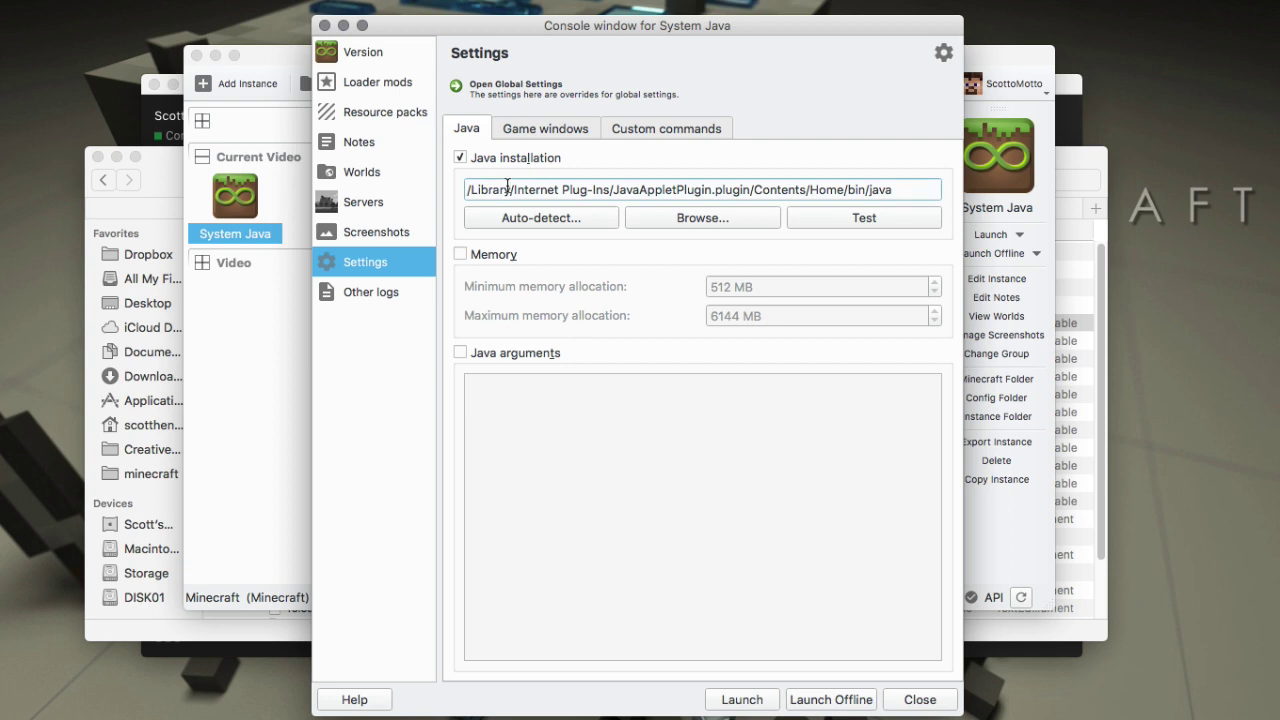
triple_click(508, 188)
key(BackSpace)
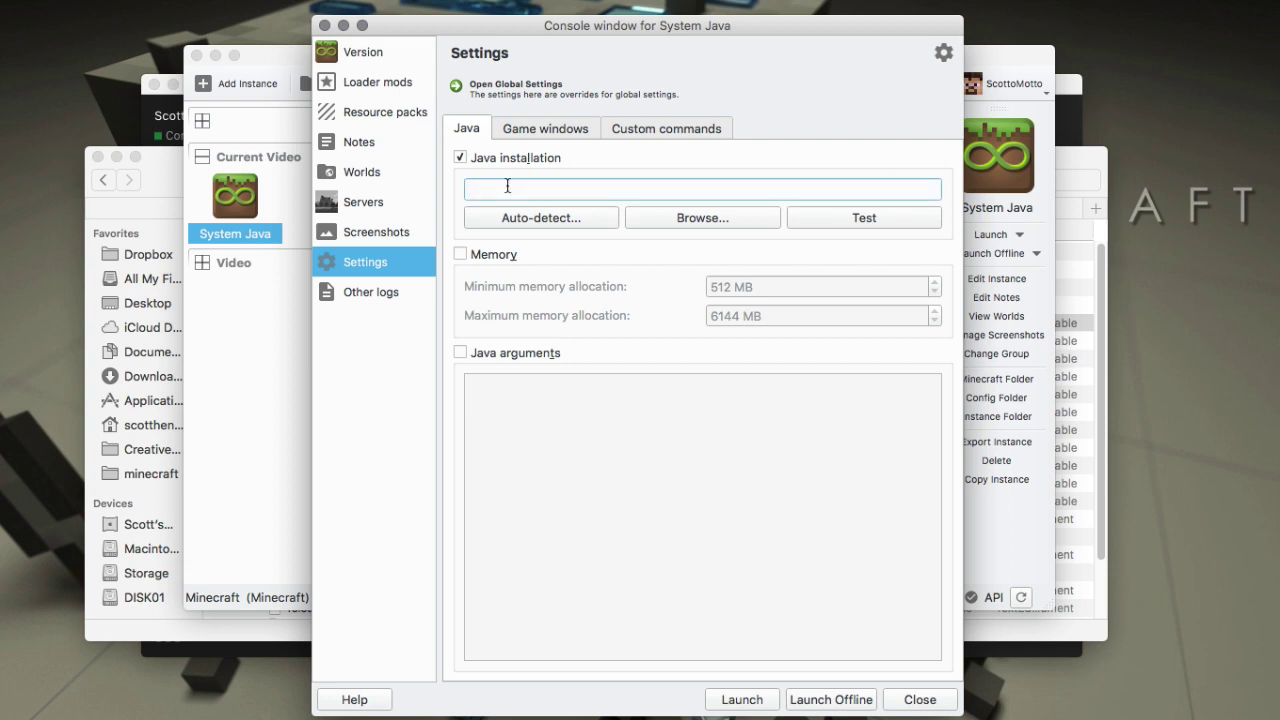
text(brary/Application Support/minecraft/runtime/jre-x64/jre.bundle/Contents/Home/bin)
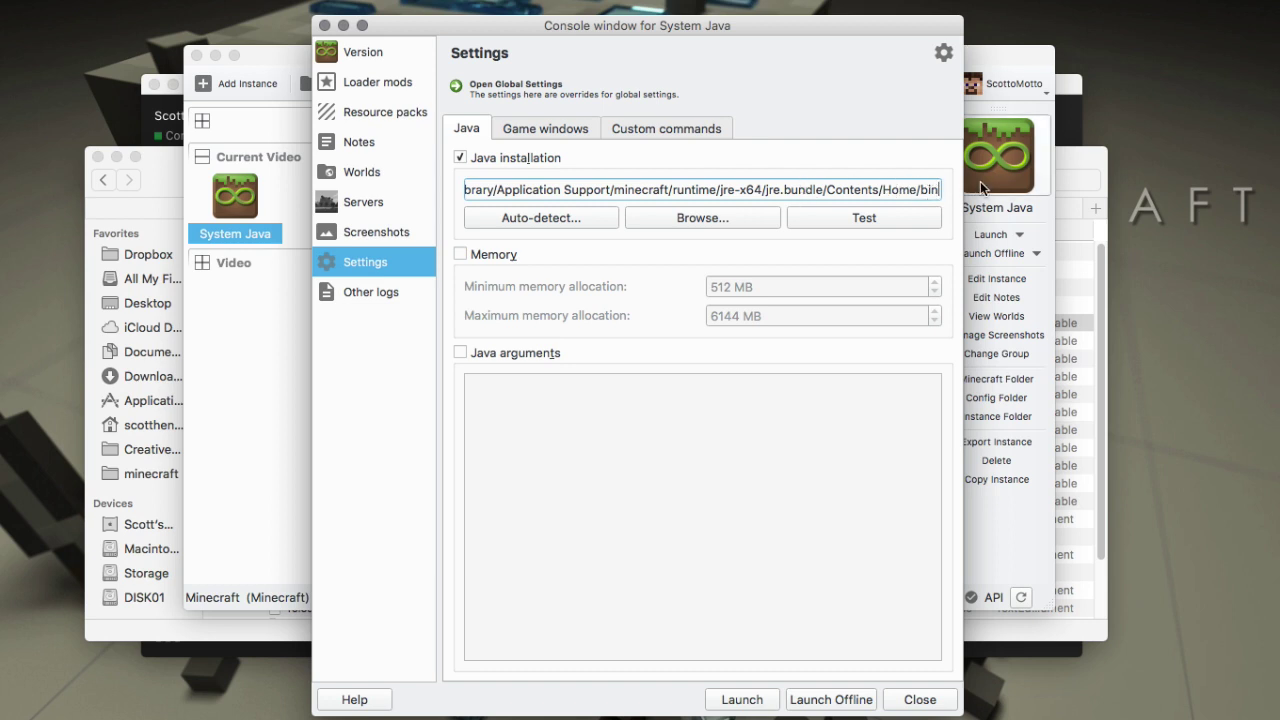
text(/)
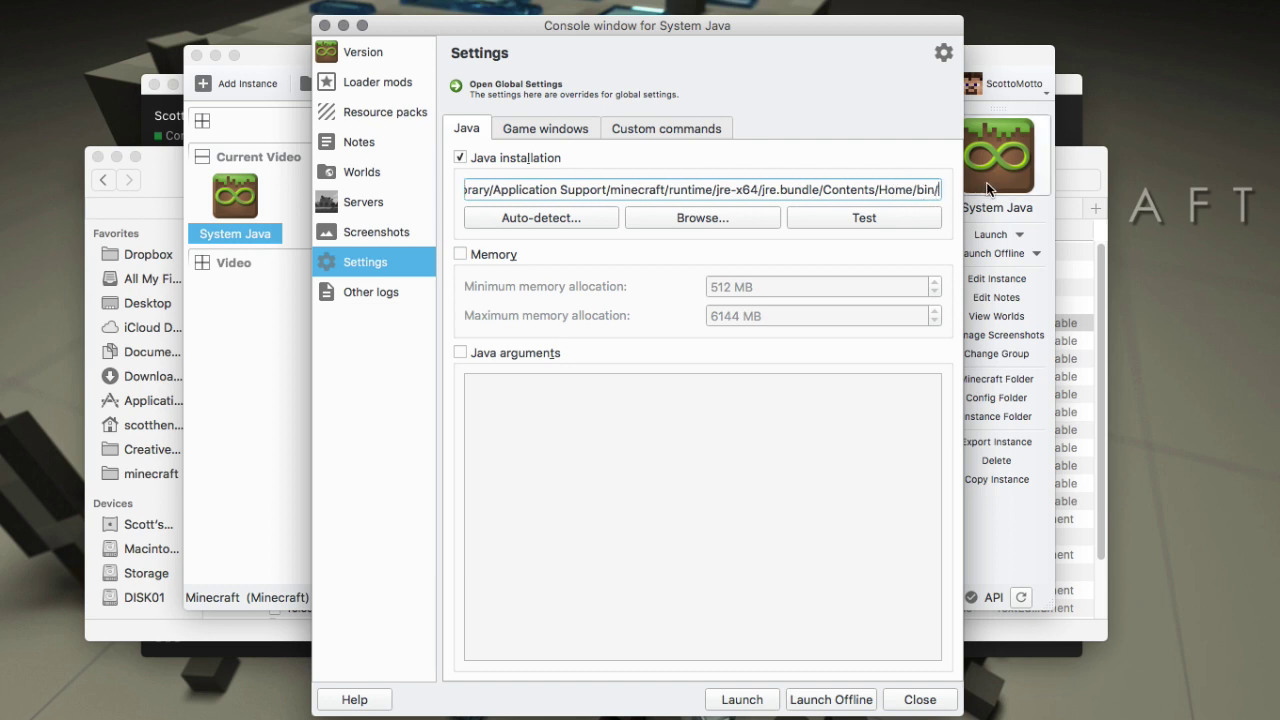
text(java)
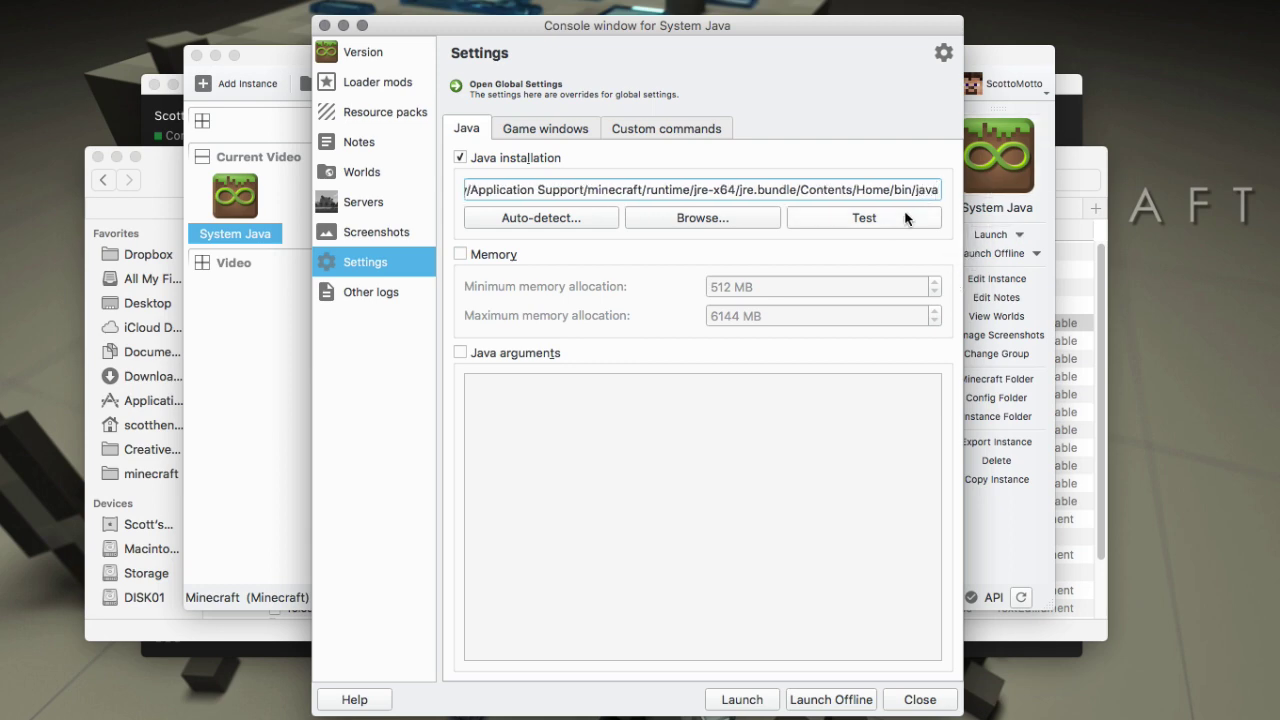
- Launch the System Java instance and scroll the log up to confirm the jre.bundle Java path
click(178, 248)
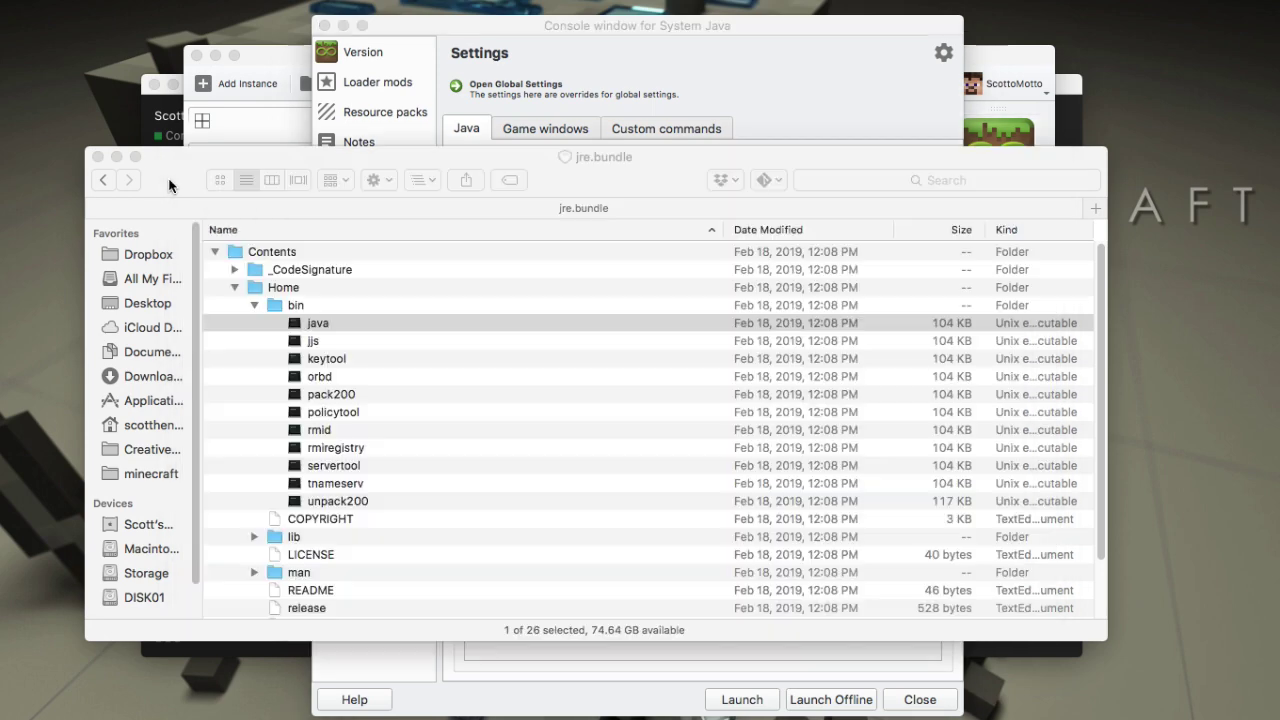
click(631, 140)
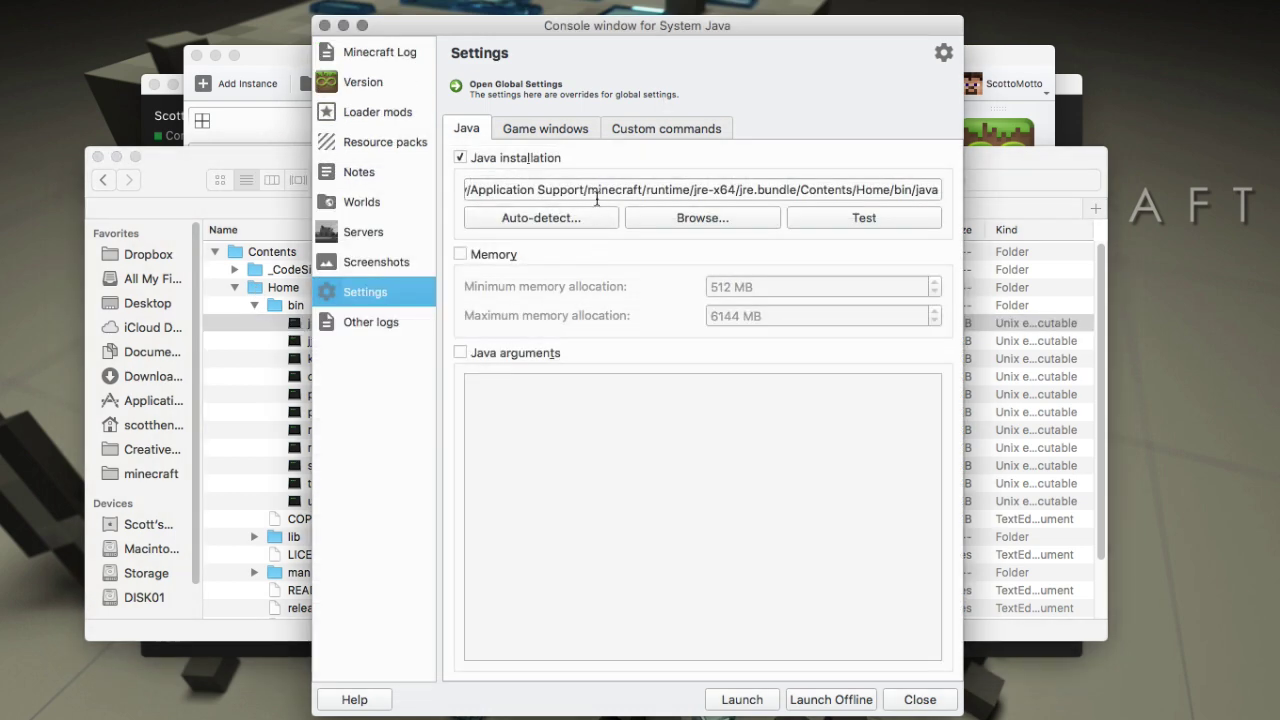
click(740, 700)
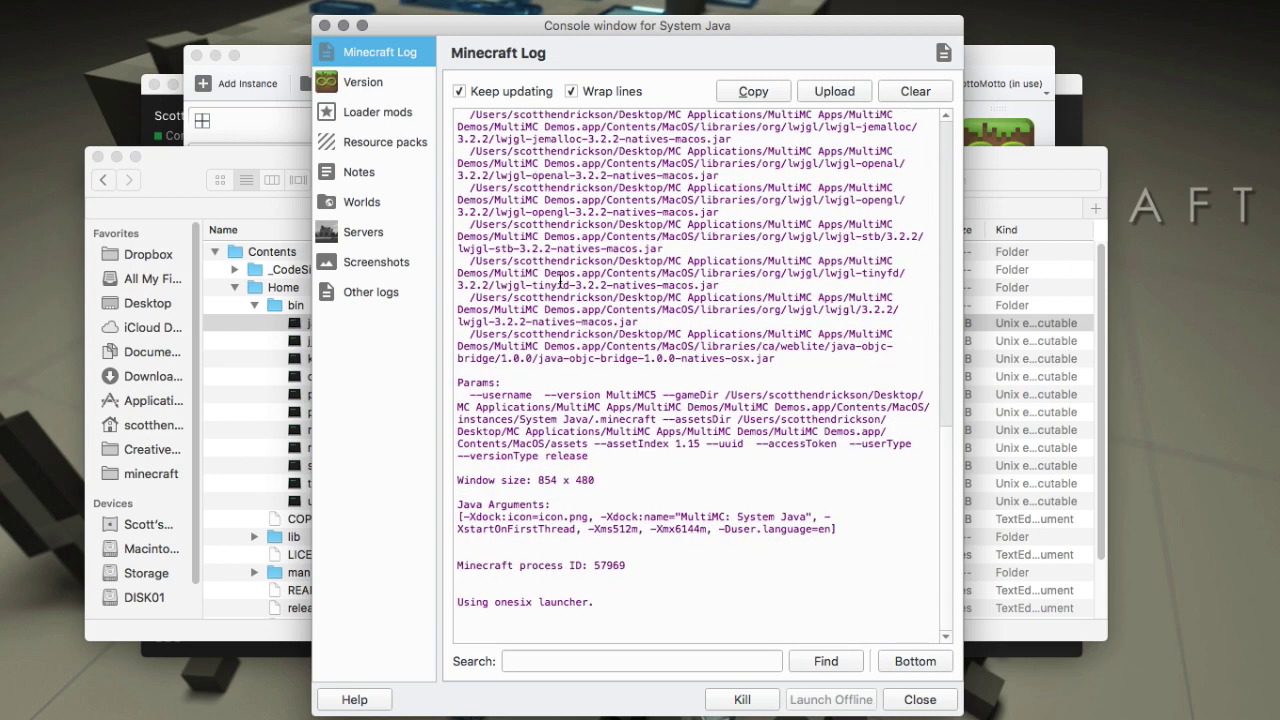
scroll(560, 283, up, 8)
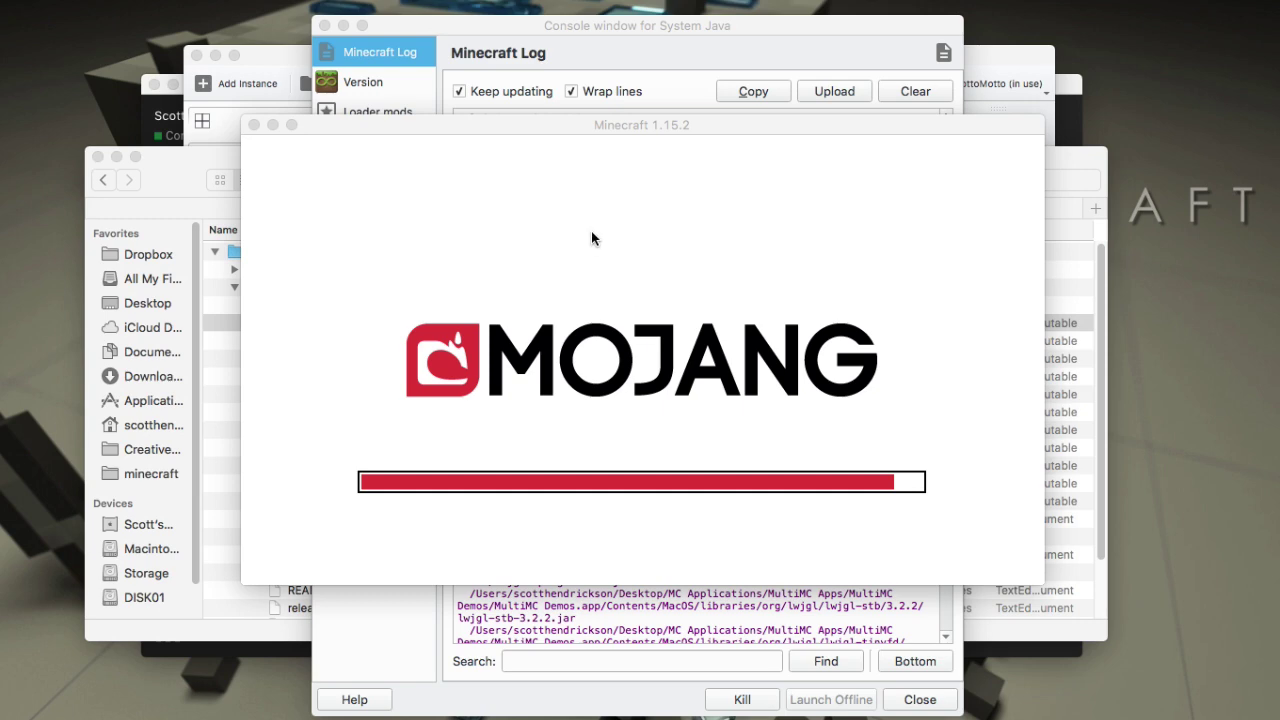
- Kill the running Minecraft 1.15.2 game, then review and close the global Java settings
click(604, 60)
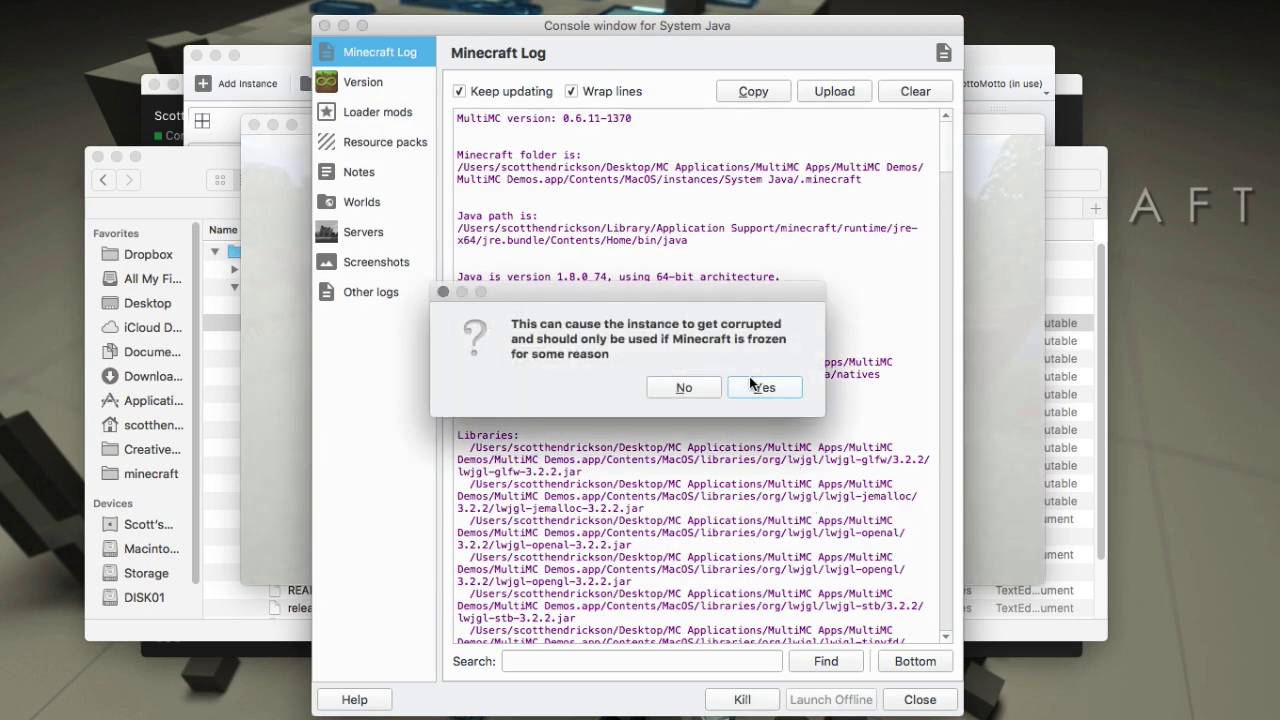
click(764, 387)
click(264, 50)
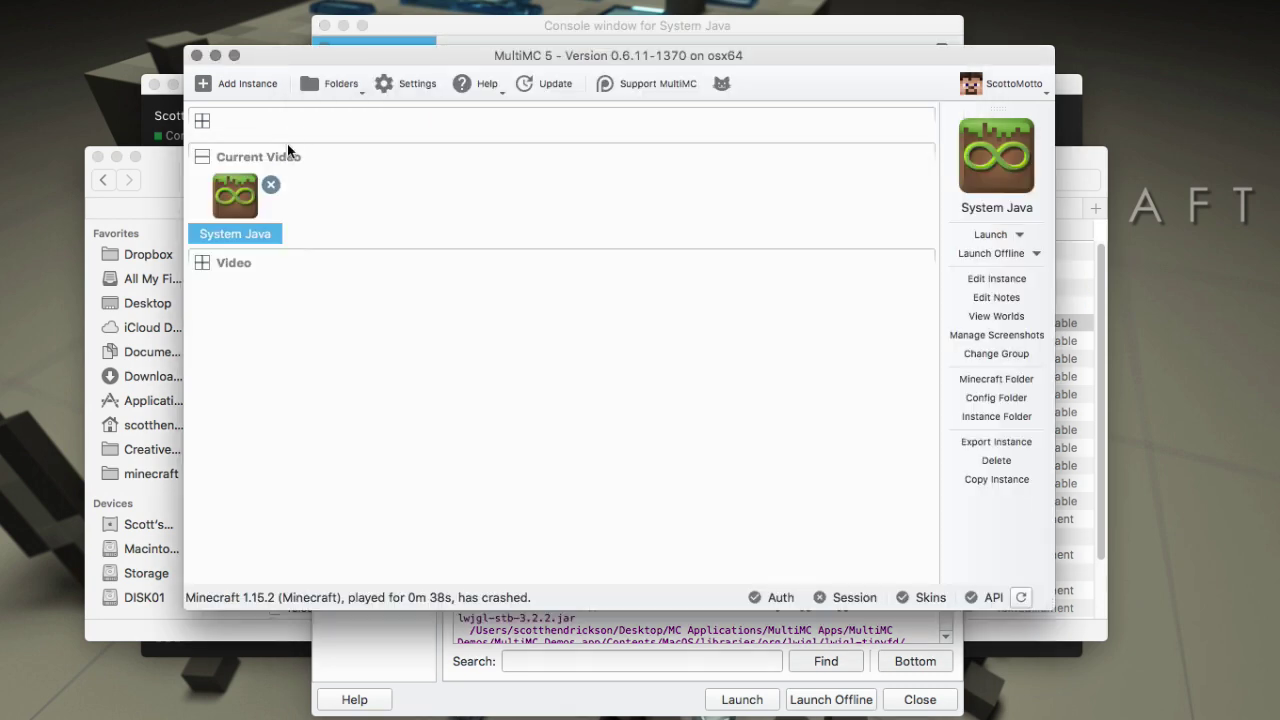
click(400, 87)
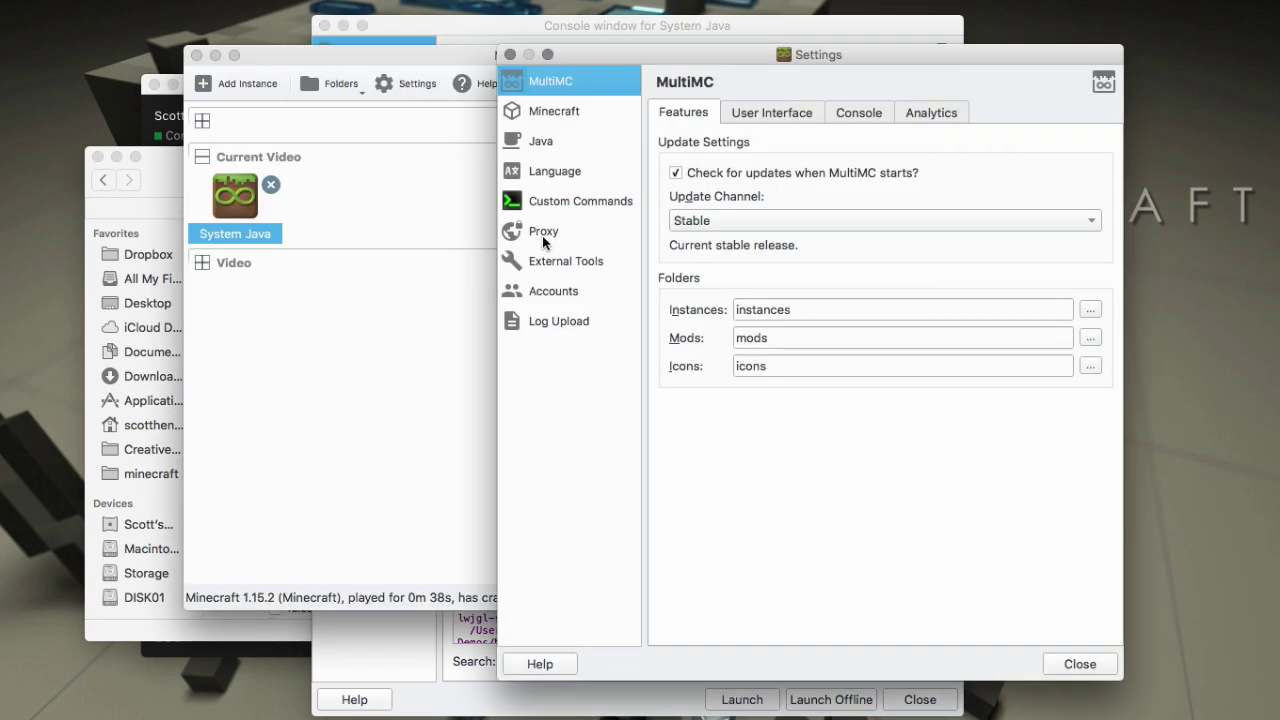
click(553, 145)
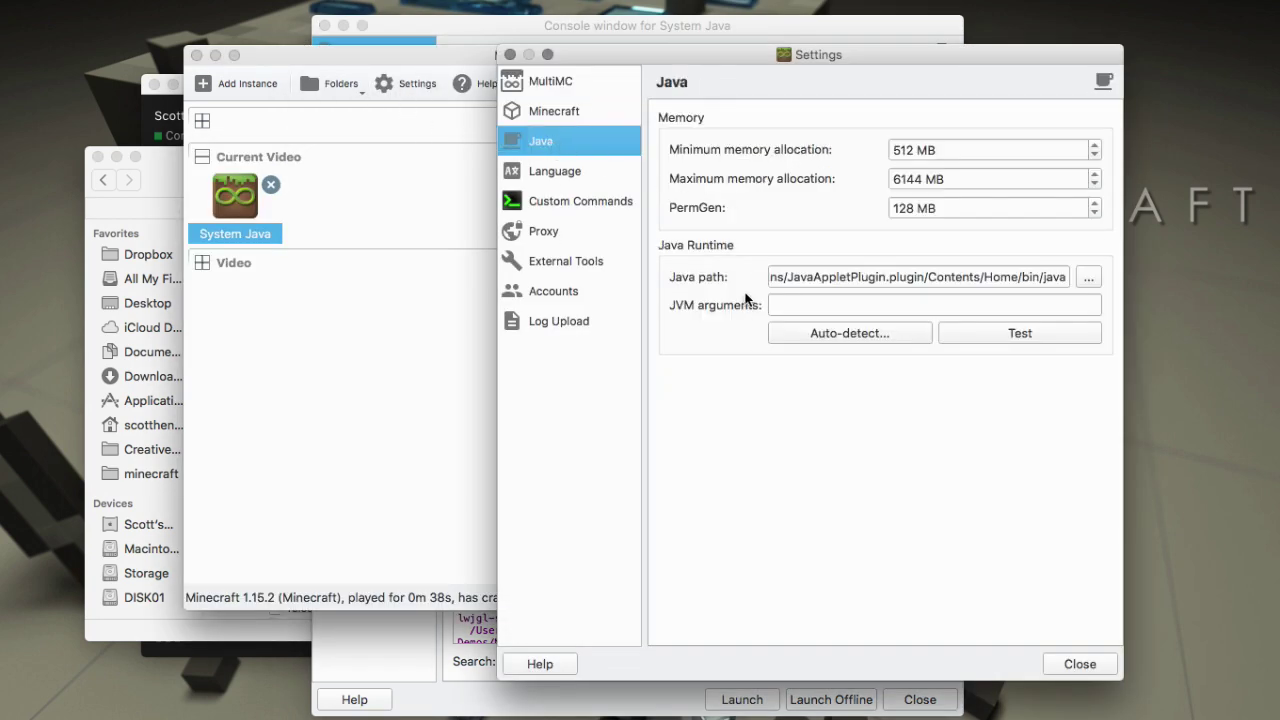
click(1076, 664)
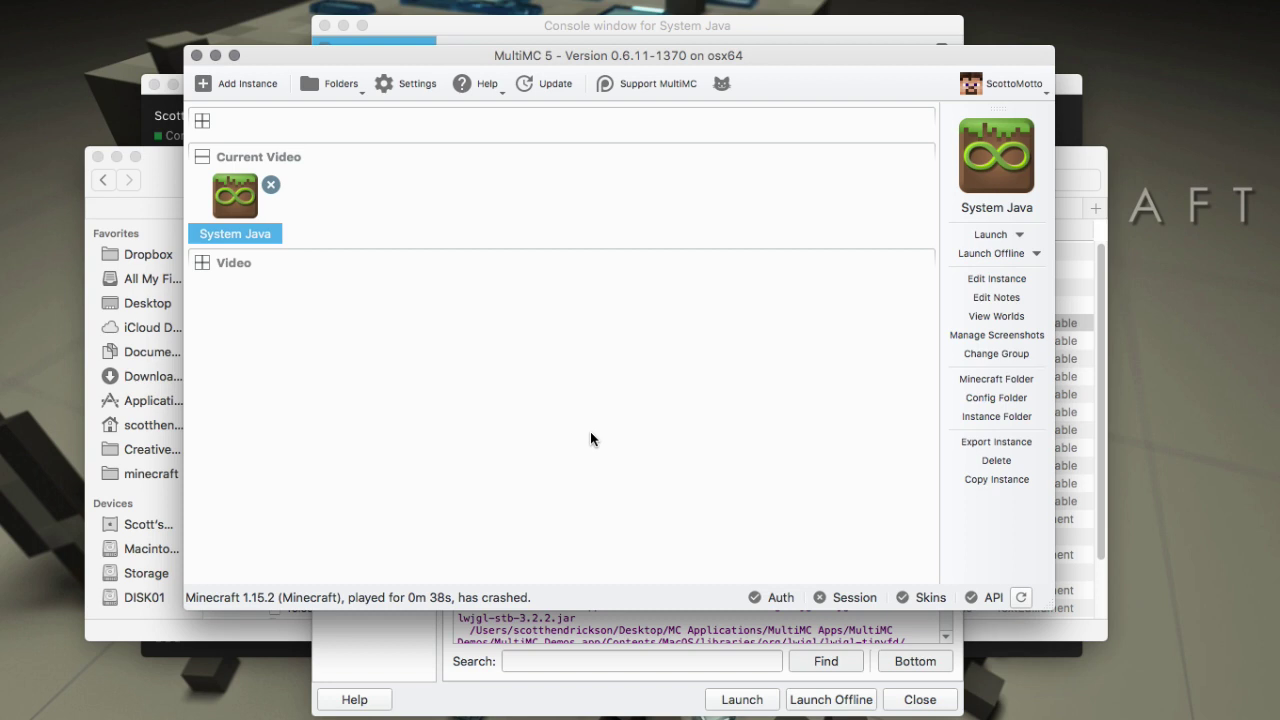
- Switch to the Minecraft Launcher using the Cmd+Tab app switcher
key(super+Tab)
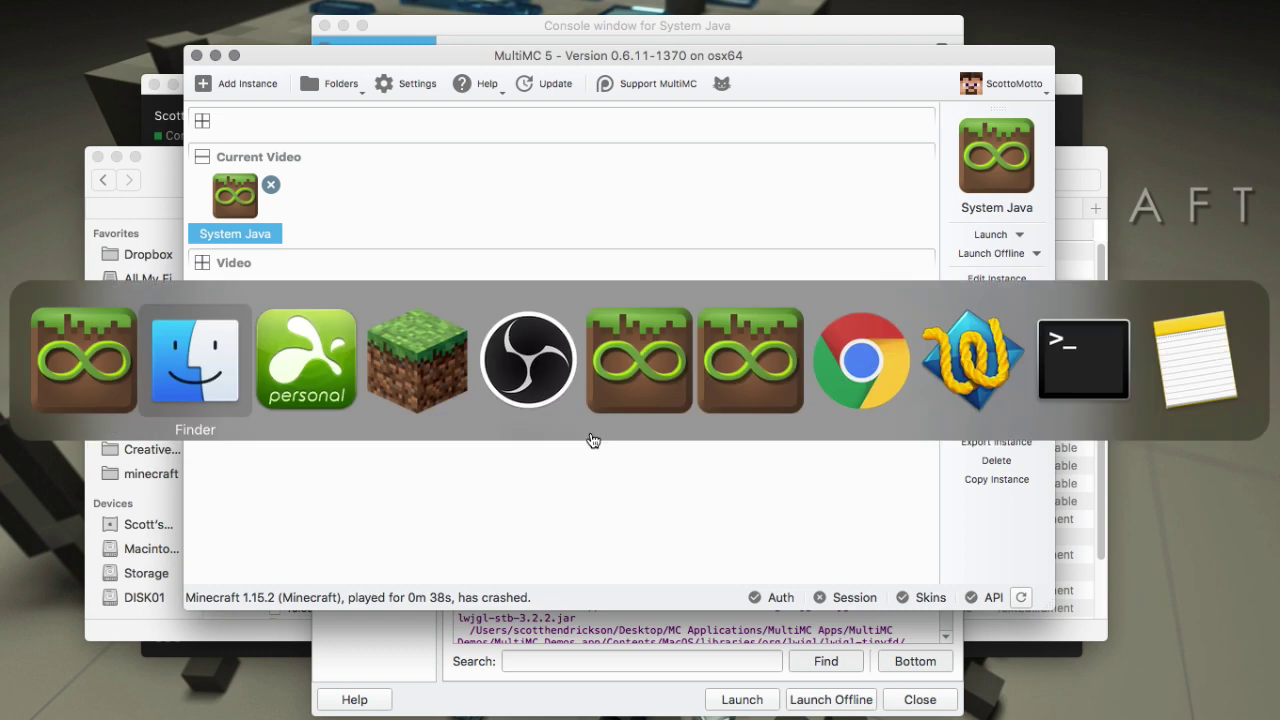
click(410, 388)
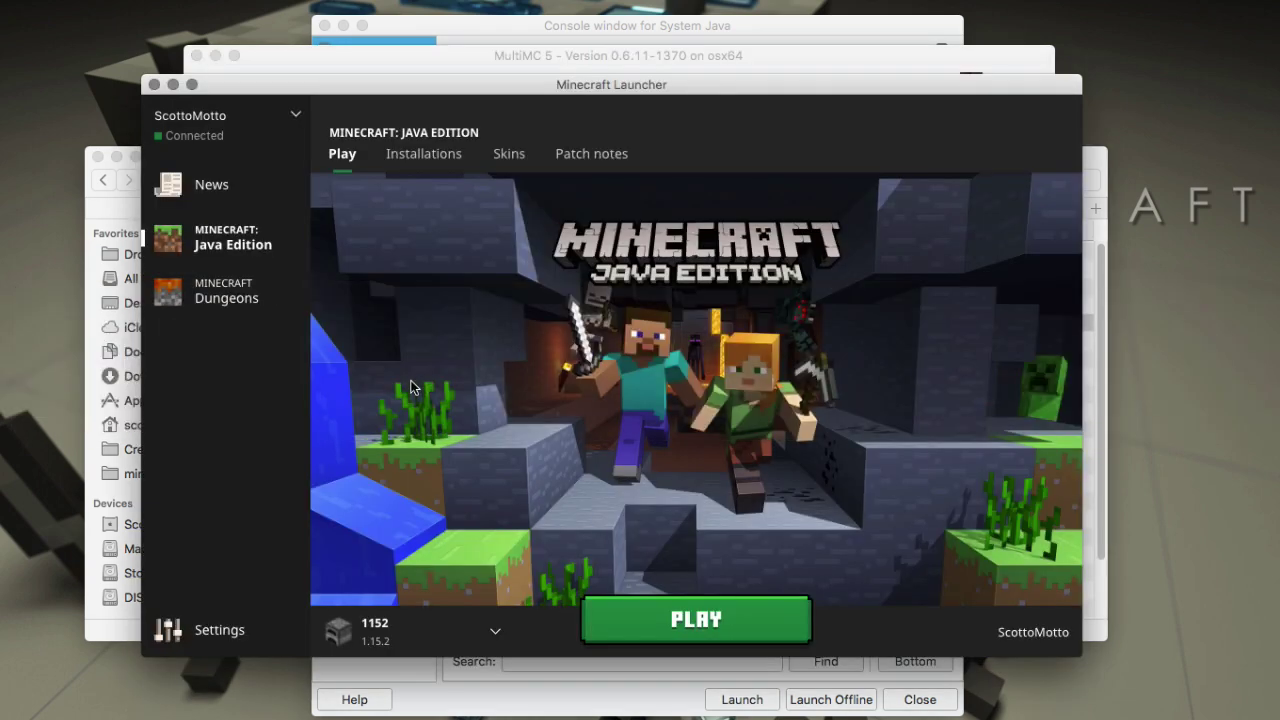